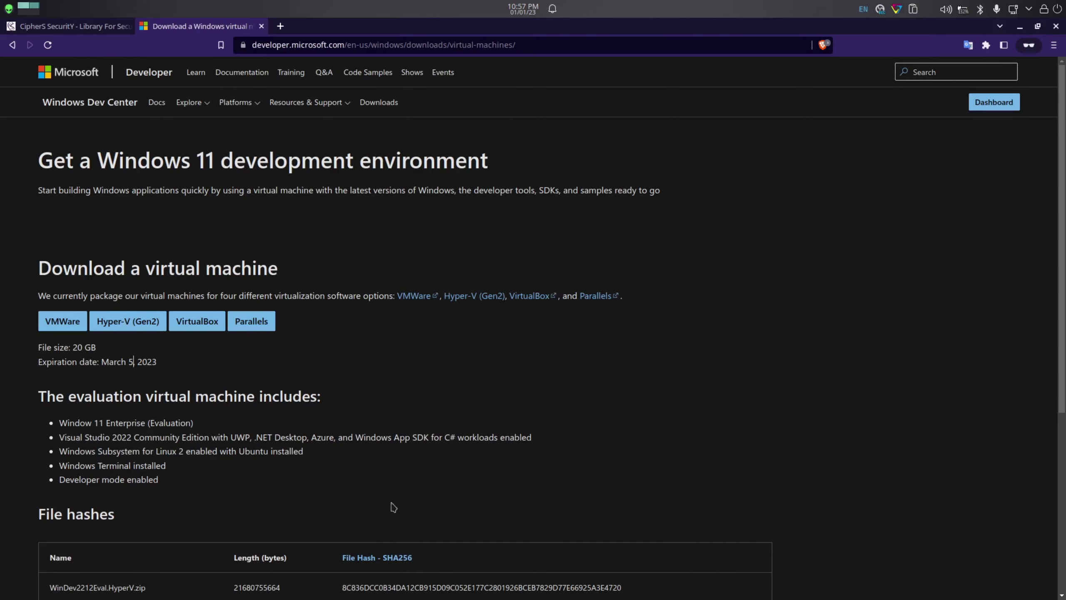
- Switch from the browser to the Dolphin file manager showing New Folder (1), and restore its window to a smaller size
{"action": "left_click", "coordinate": [1020, 27]}
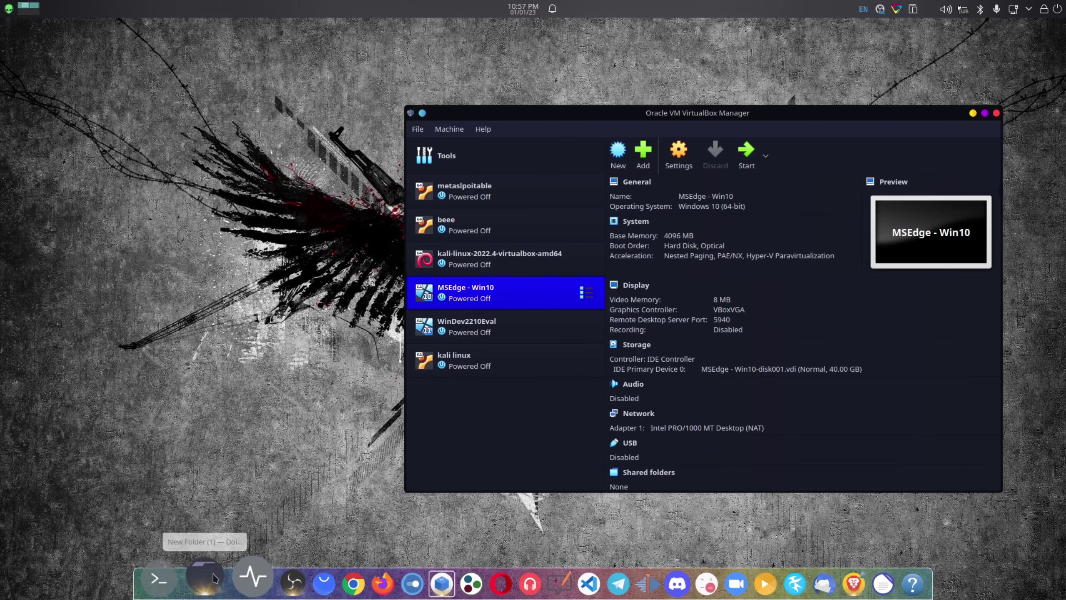
{"action": "left_click", "coordinate": [218, 582]}
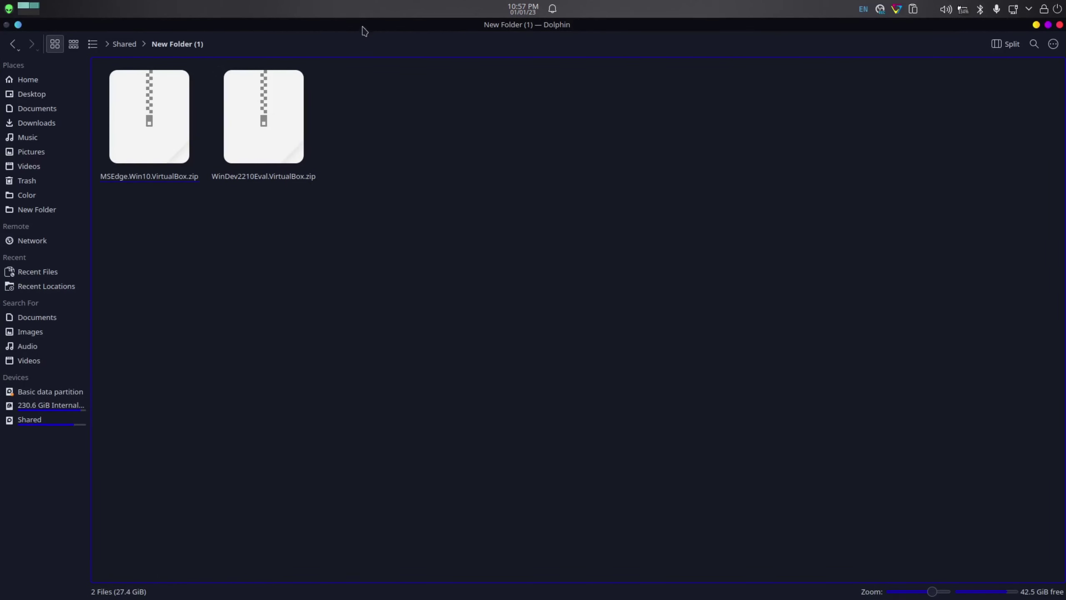
{"action": "double_click", "coordinate": [363, 28]}
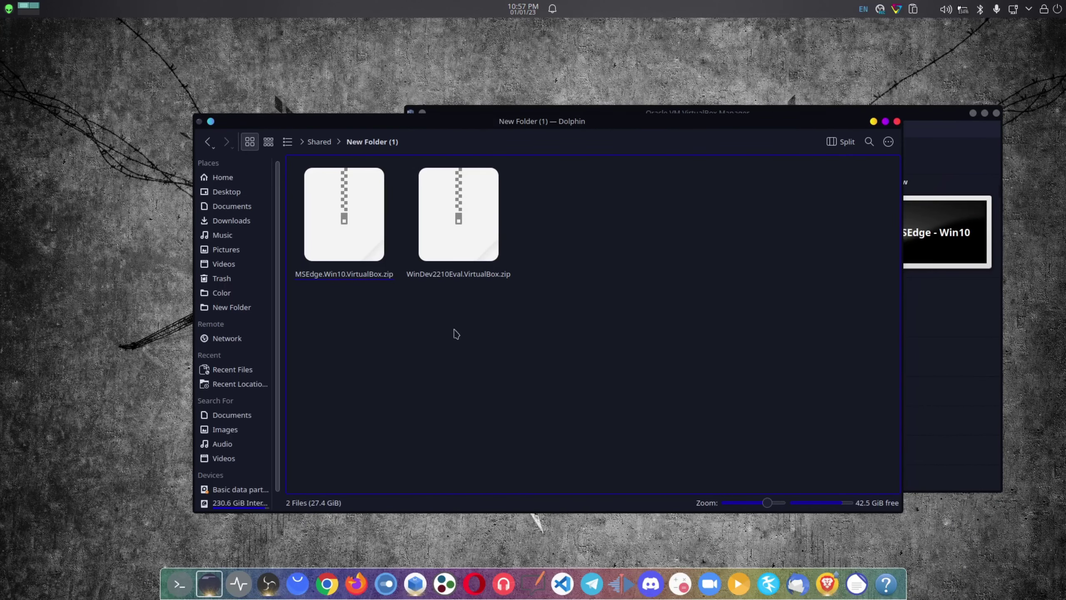
- Extract MSEdge.Win10.VirtualBox.zip into the current folder and show the extraction job's details
{"action": "left_click", "coordinate": [336, 279]}
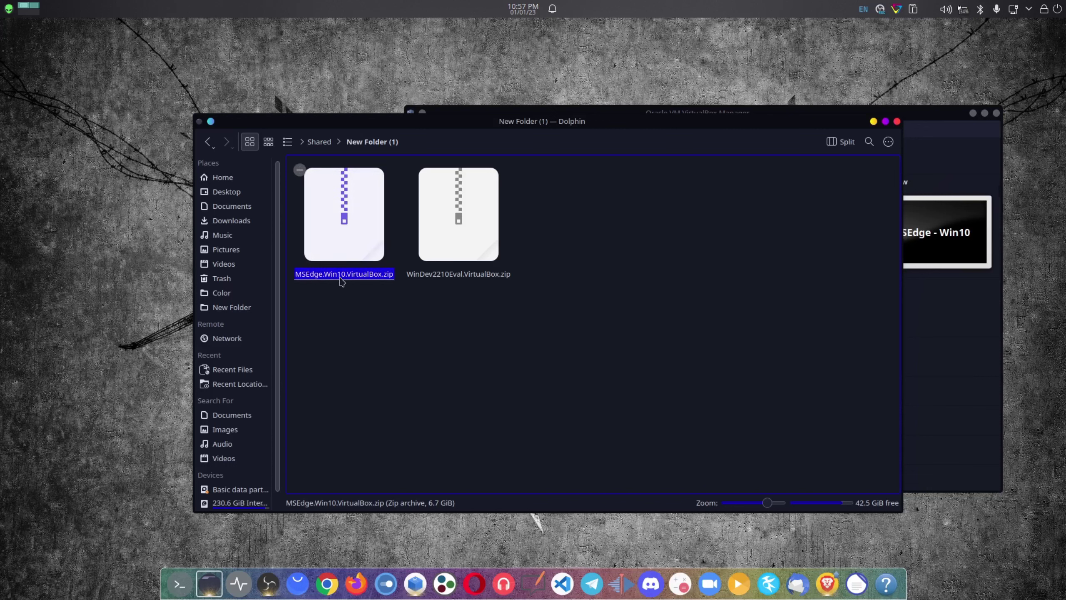
{"action": "left_click", "coordinate": [457, 275]}
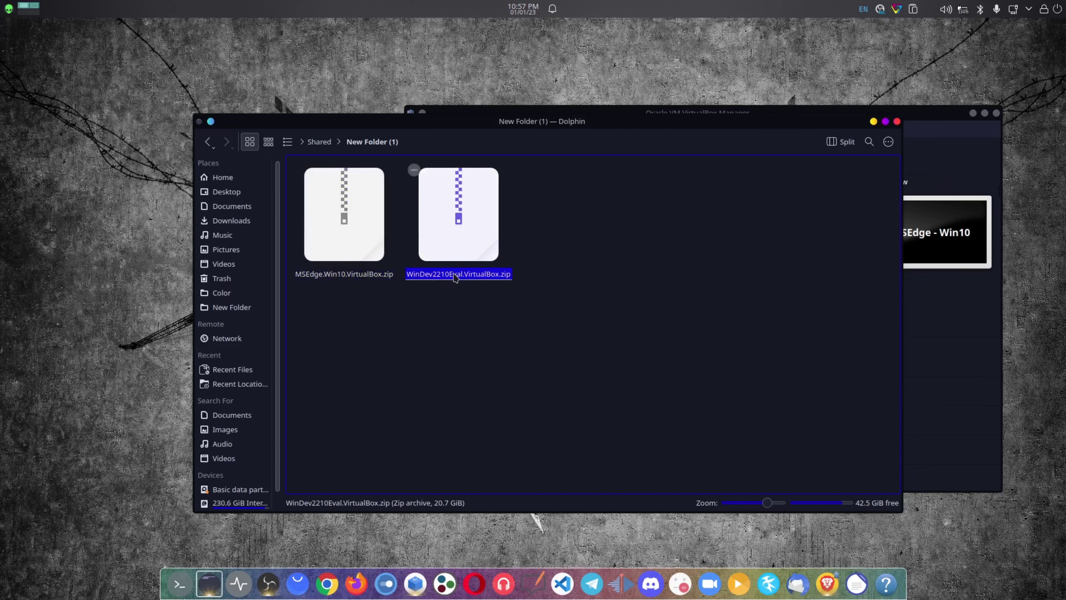
{"action": "left_click", "coordinate": [380, 265]}
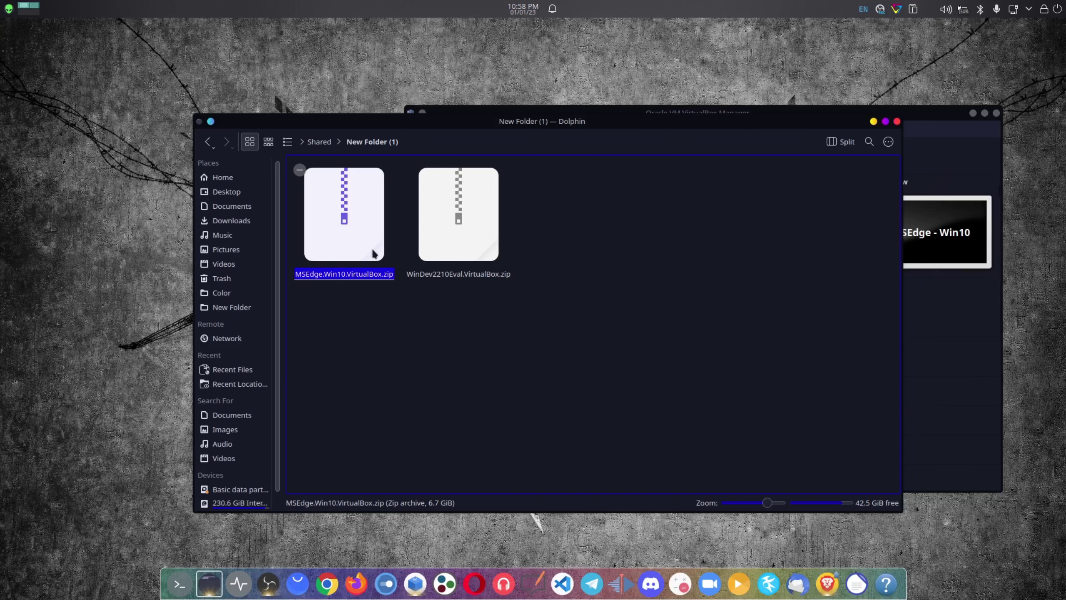
{"action": "right_click", "coordinate": [374, 253]}
{"action": "mouse_move", "coordinate": [453, 400]}
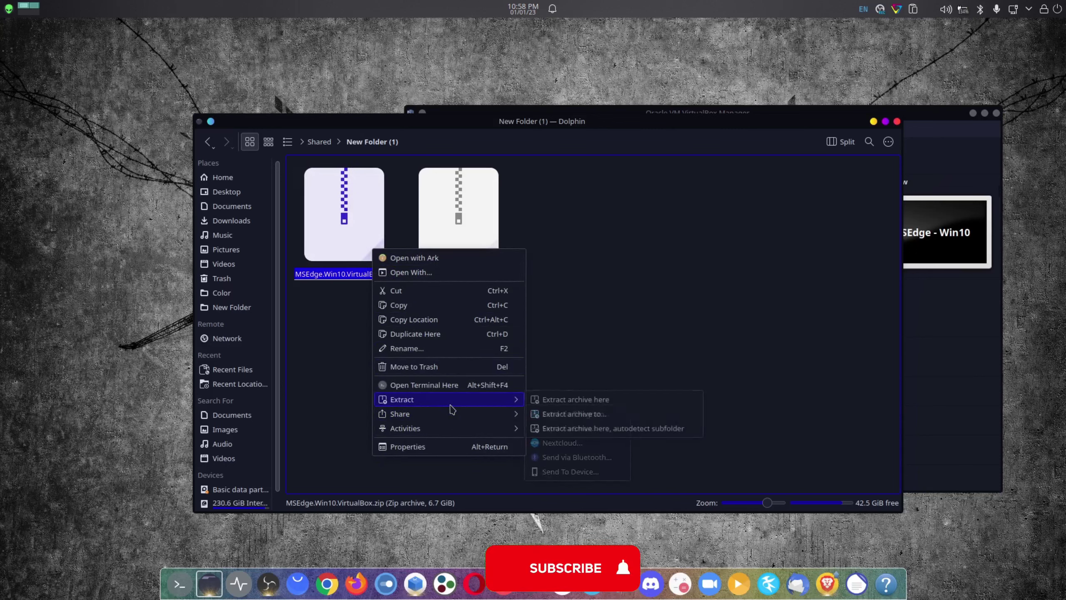
{"action": "left_click", "coordinate": [607, 398]}
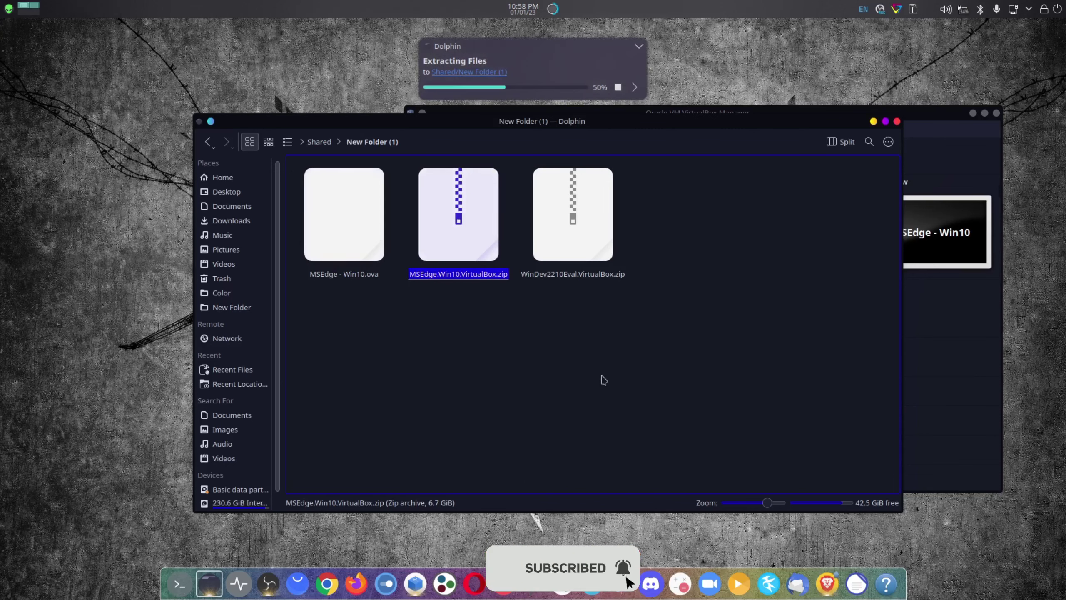
{"action": "left_click", "coordinate": [635, 87]}
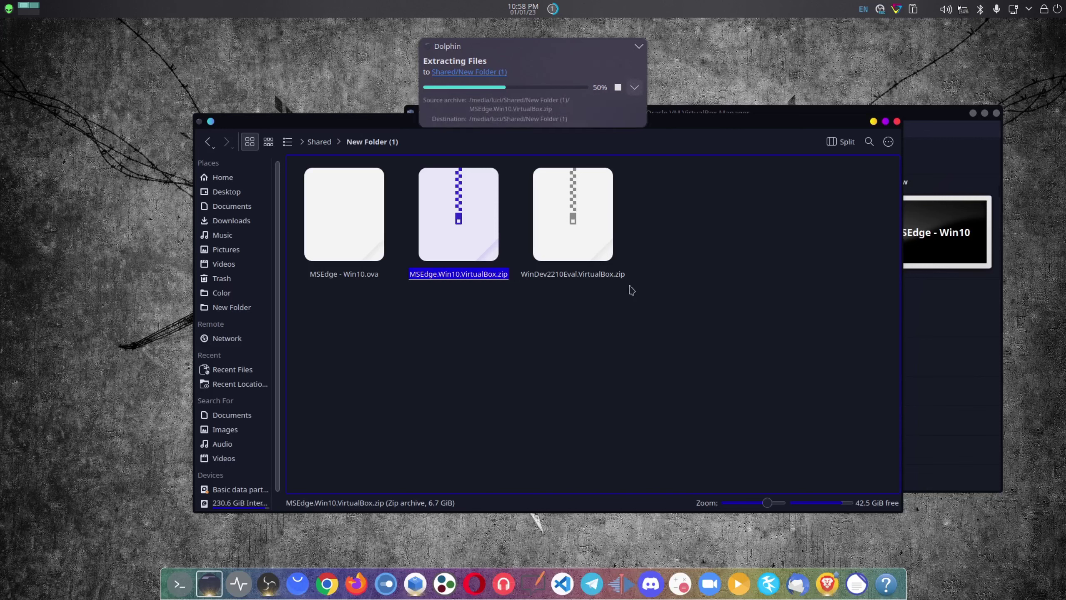
- Extract WinDev2210Eval.VirtualBox.zip into the same folder and show the details of its extraction job
{"action": "right_click", "coordinate": [591, 224]}
{"action": "mouse_move", "coordinate": [682, 378]}
{"action": "left_click", "coordinate": [786, 377]}
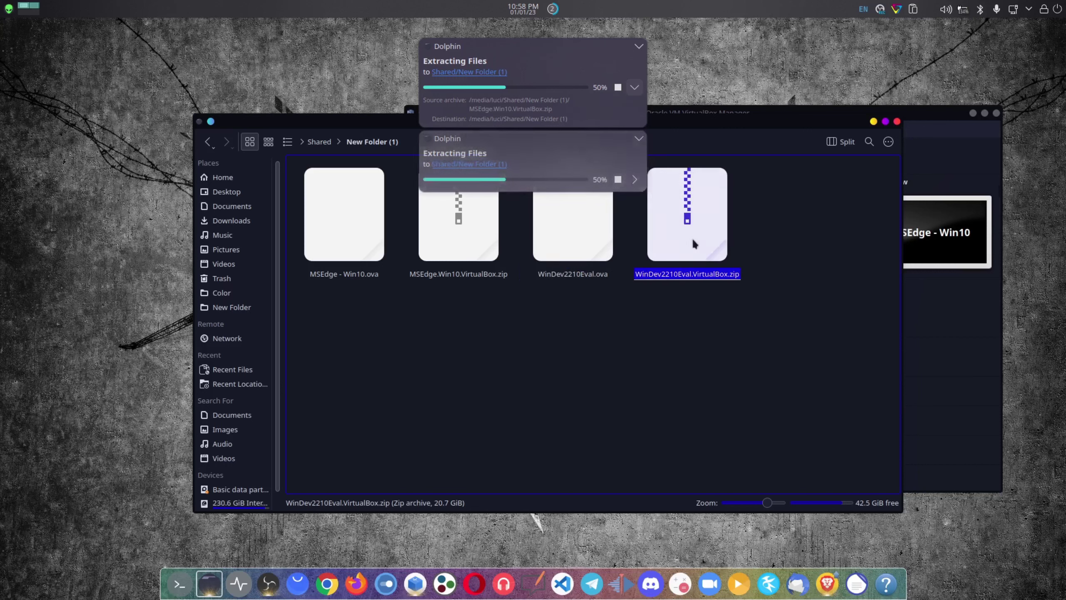
{"action": "left_click", "coordinate": [634, 87]}
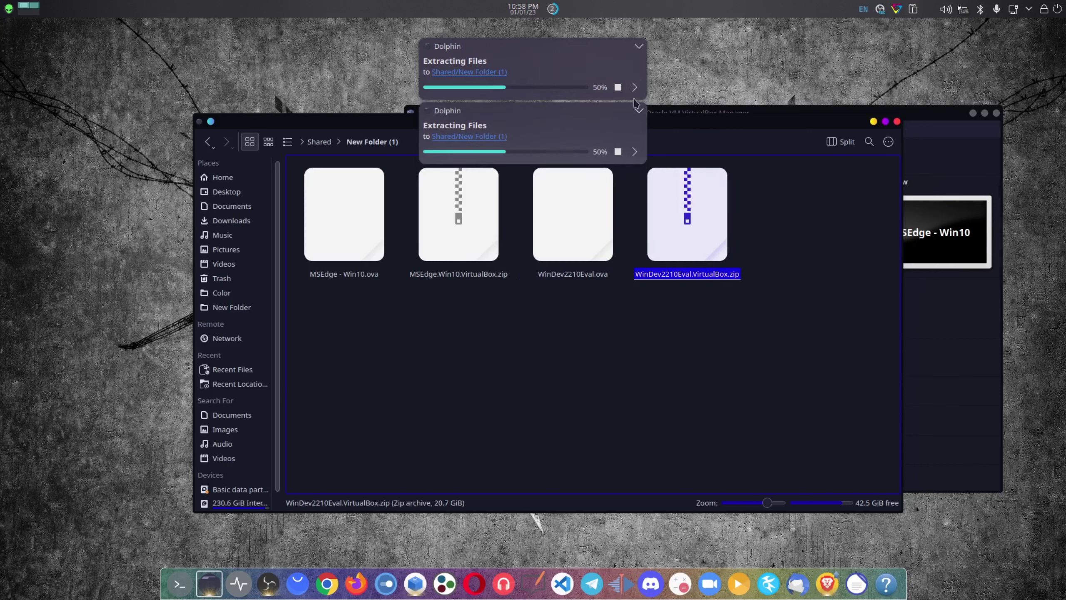
{"action": "left_click", "coordinate": [635, 176]}
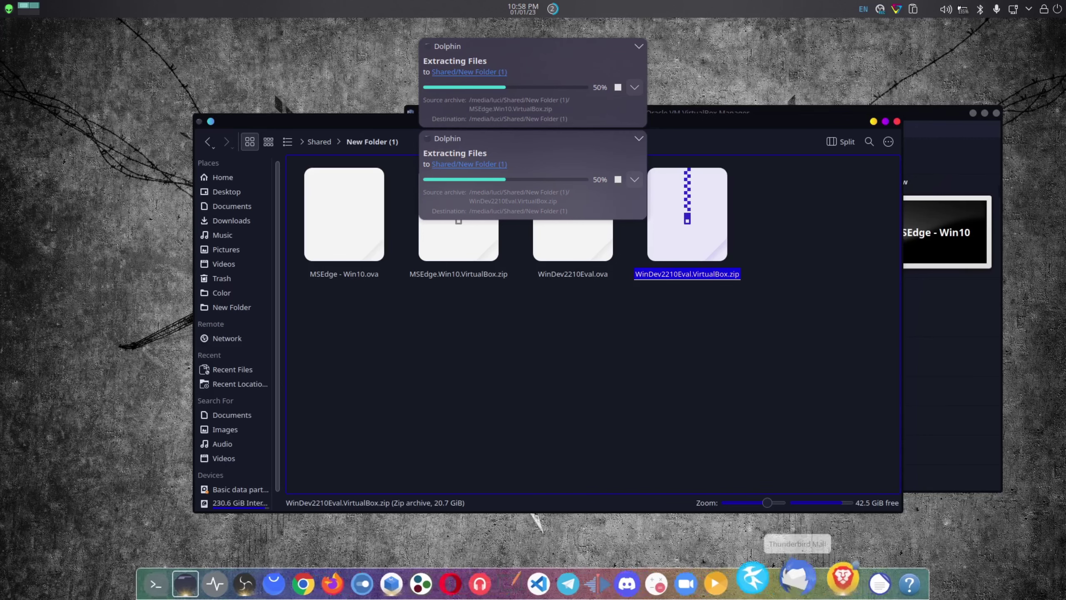
- Switch to the Brave browser and view the CipherS SecuritY Instagram profile through the follow links on its website
{"action": "mouse_move", "coordinate": [827, 584]}
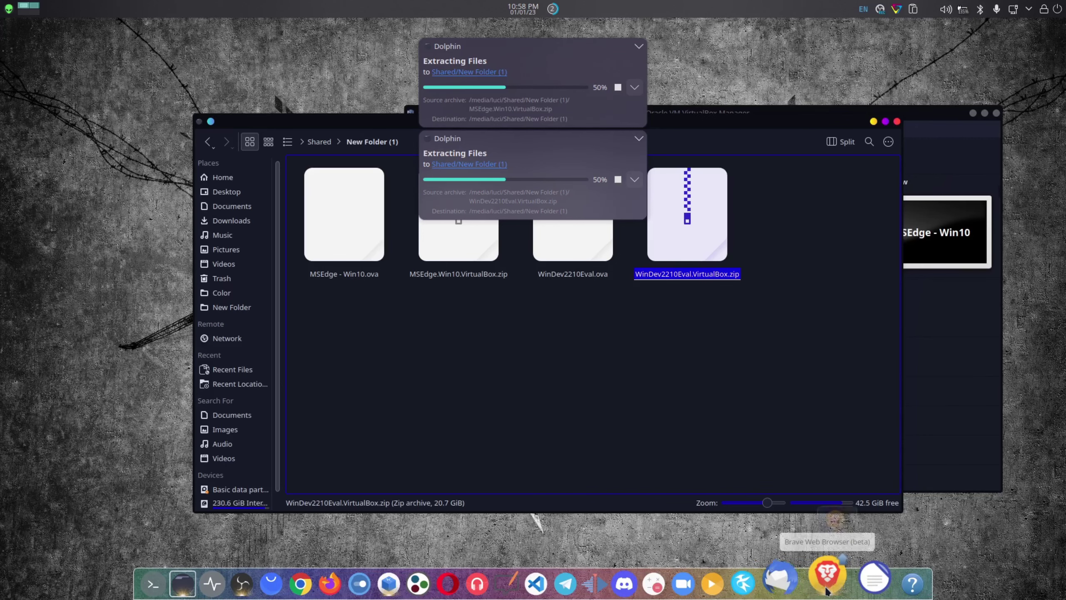
{"action": "left_click", "coordinate": [839, 521]}
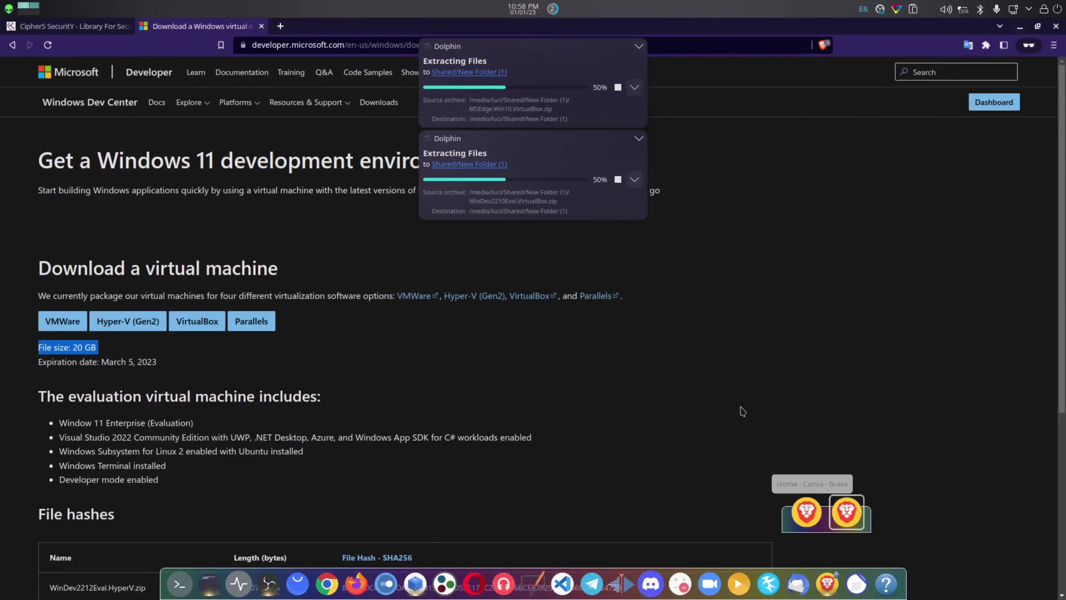
{"action": "left_click", "coordinate": [281, 27]}
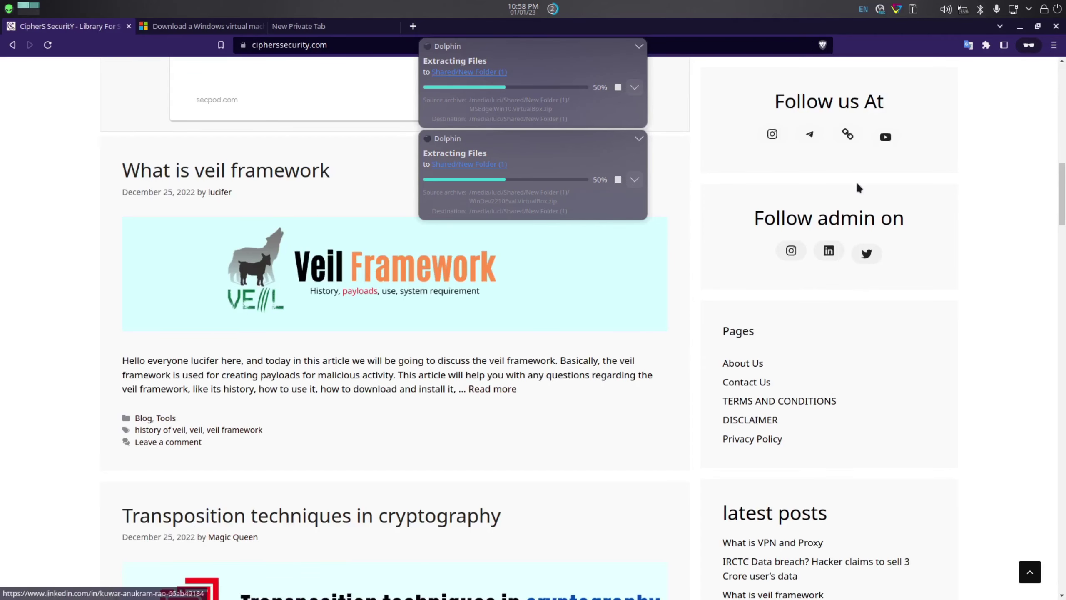
{"action": "scroll", "coordinate": [860, 194], "scroll_direction": "up", "scroll_amount": 3}
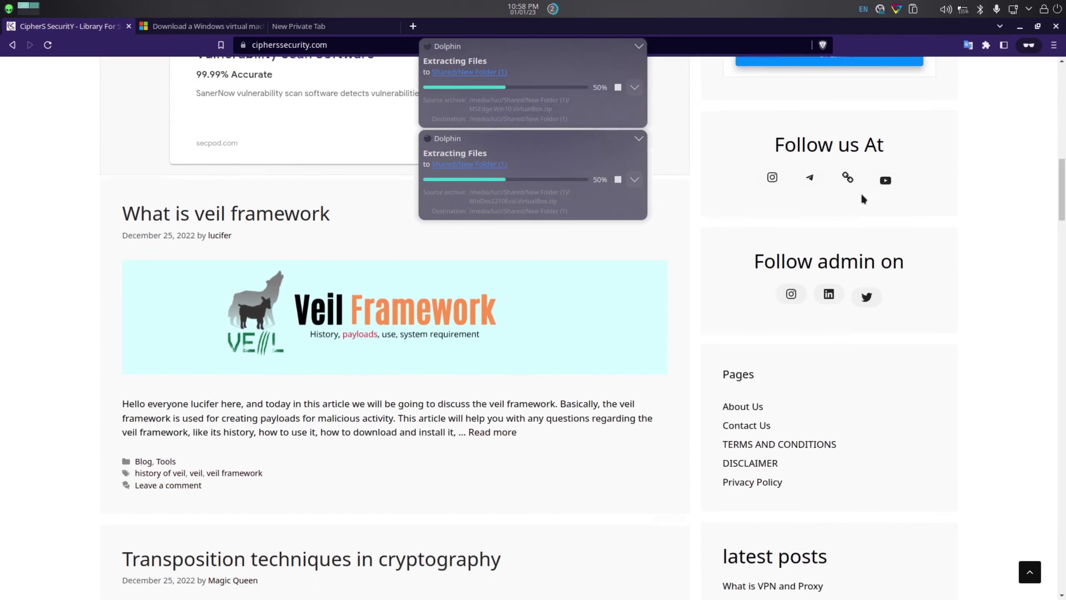
{"action": "left_click", "coordinate": [774, 200]}
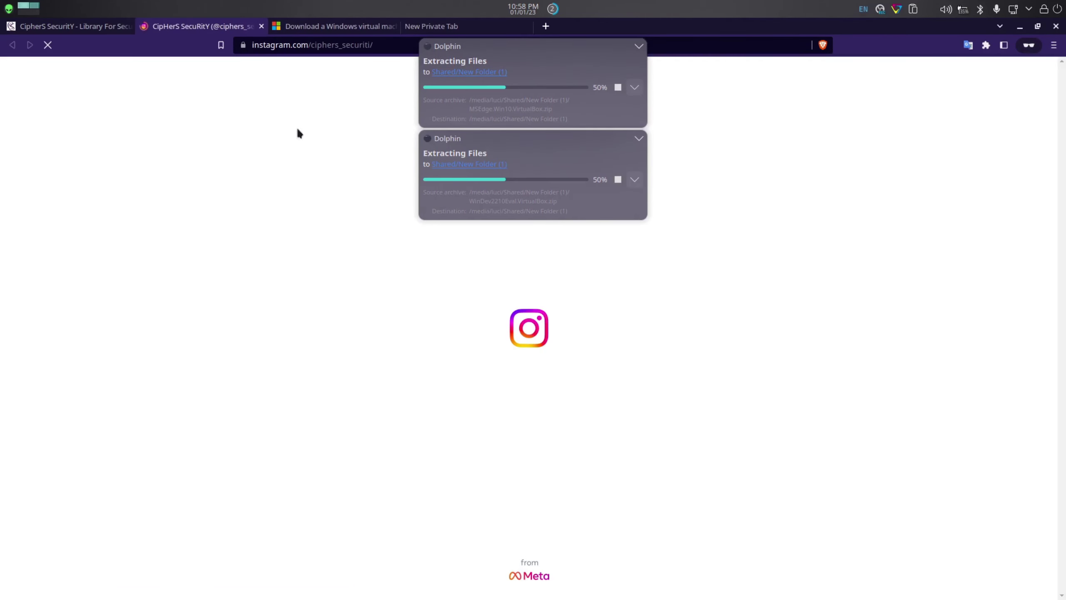
{"action": "scroll", "coordinate": [567, 323], "scroll_direction": "down", "scroll_amount": 8}
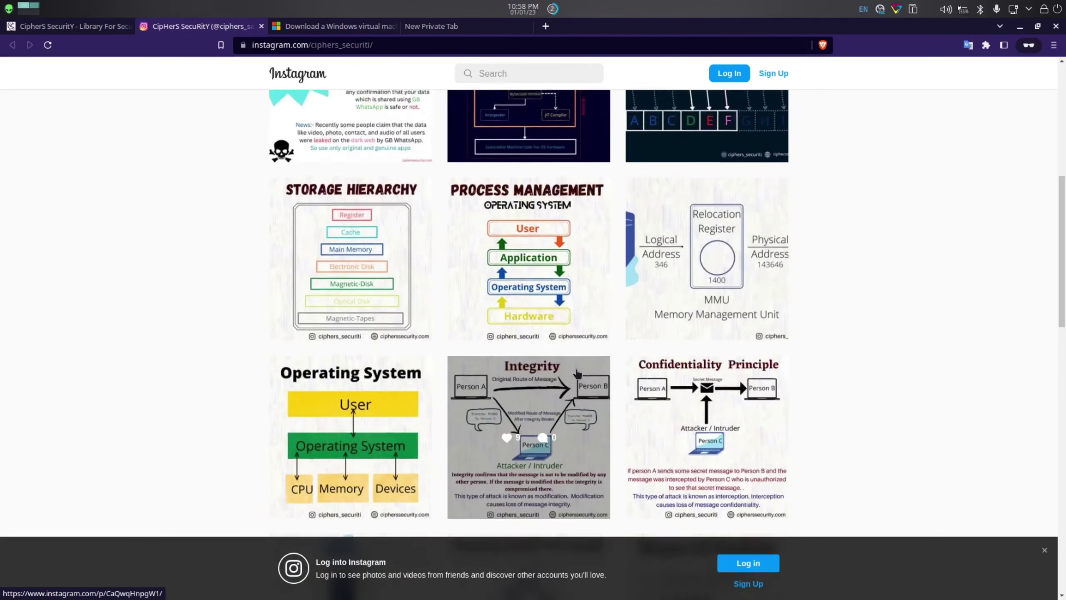
{"action": "scroll", "coordinate": [583, 365], "scroll_direction": "up", "scroll_amount": 8}
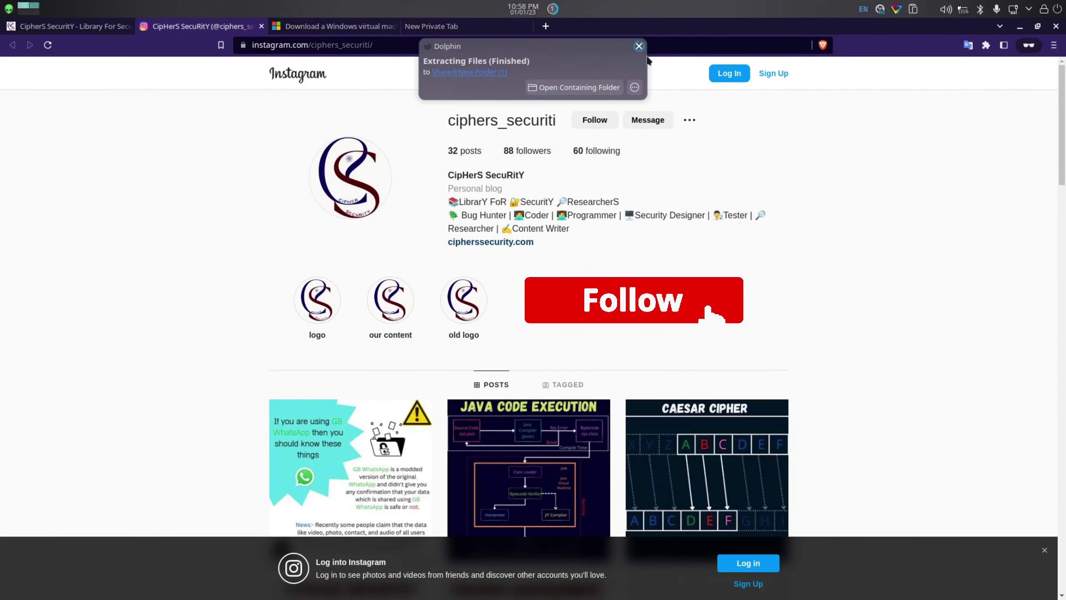
- Switch back to the Dolphin file manager and move its window aside to uncover more of the VirtualBox Manager
{"action": "left_click", "coordinate": [1020, 26]}
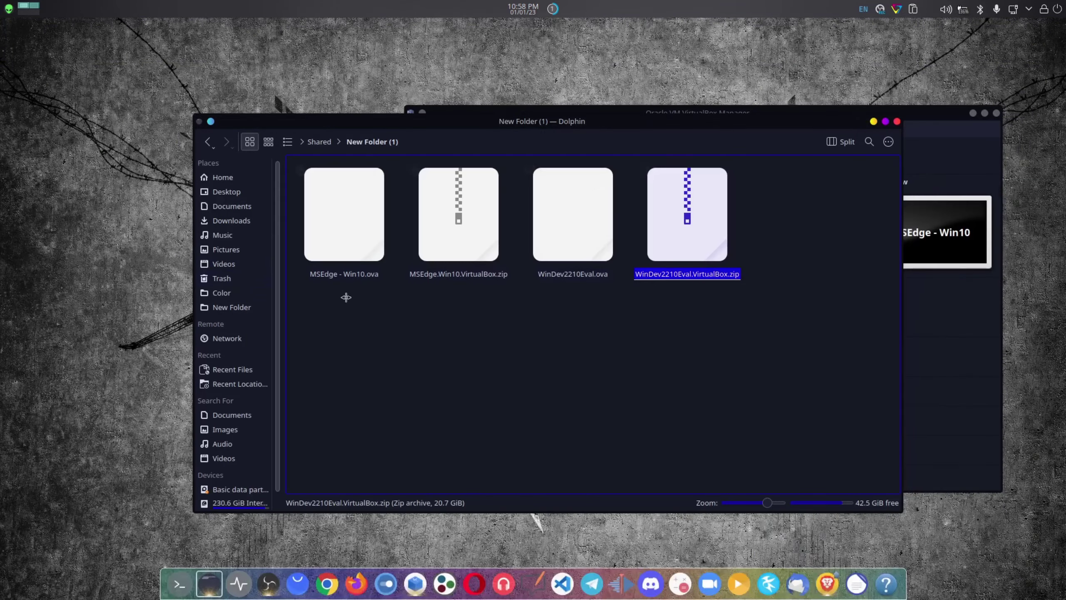
{"action": "left_click_drag", "start_coordinate": [730, 116], "coordinate": [643, 140]}
{"action": "left_click", "coordinate": [795, 122]}
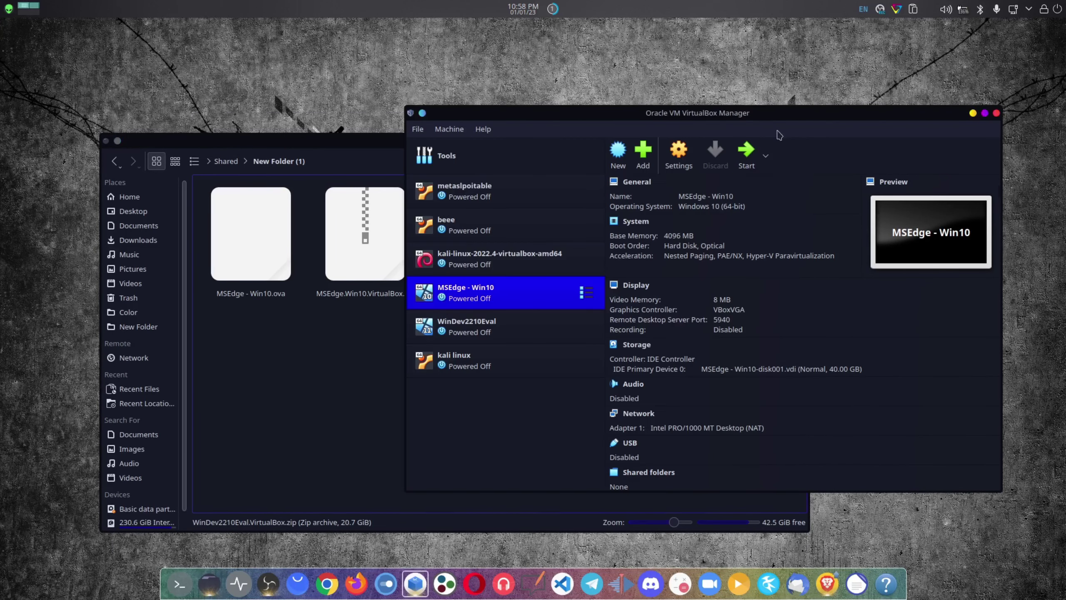
{"action": "left_click", "coordinate": [287, 147]}
- Import the MSEdge - Win10.ova appliance into VirtualBox, generating new MAC addresses for all network adapters
{"action": "left_click", "coordinate": [511, 254]}
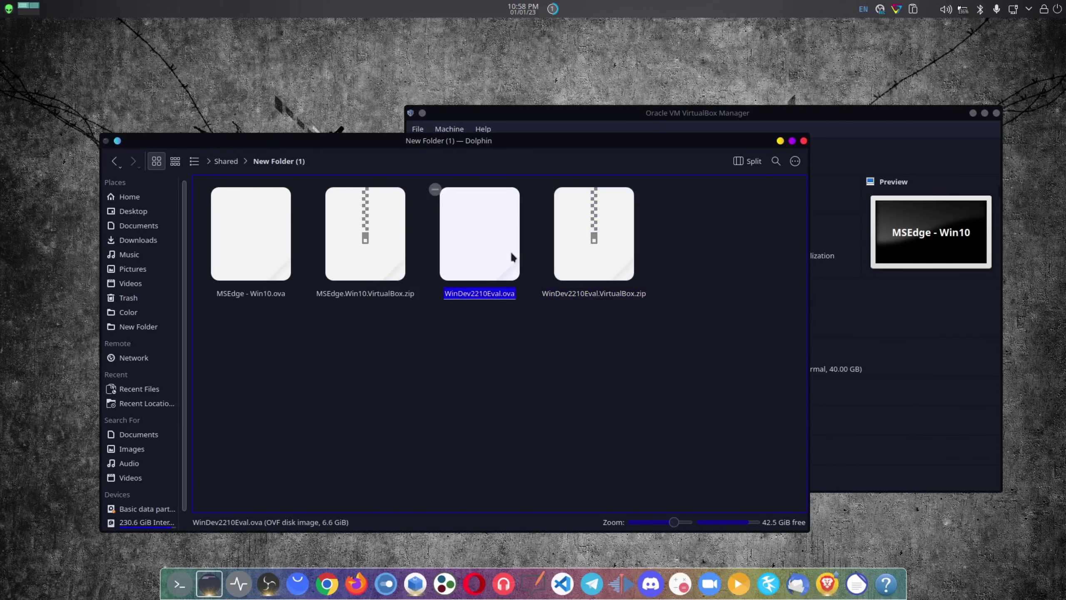
{"action": "left_click", "coordinate": [286, 269]}
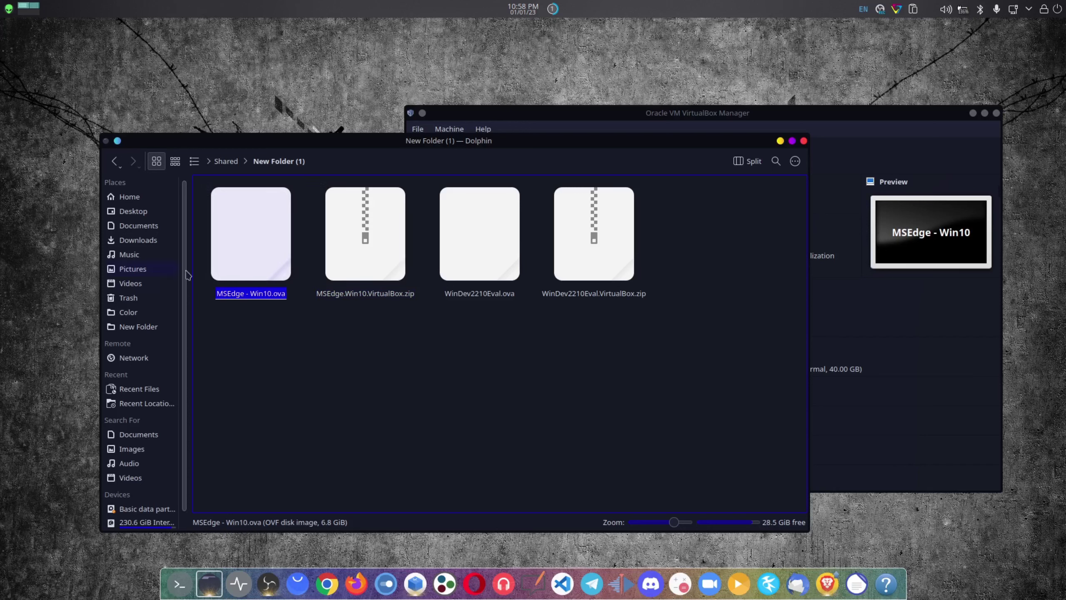
{"action": "key", "text": "Return"}
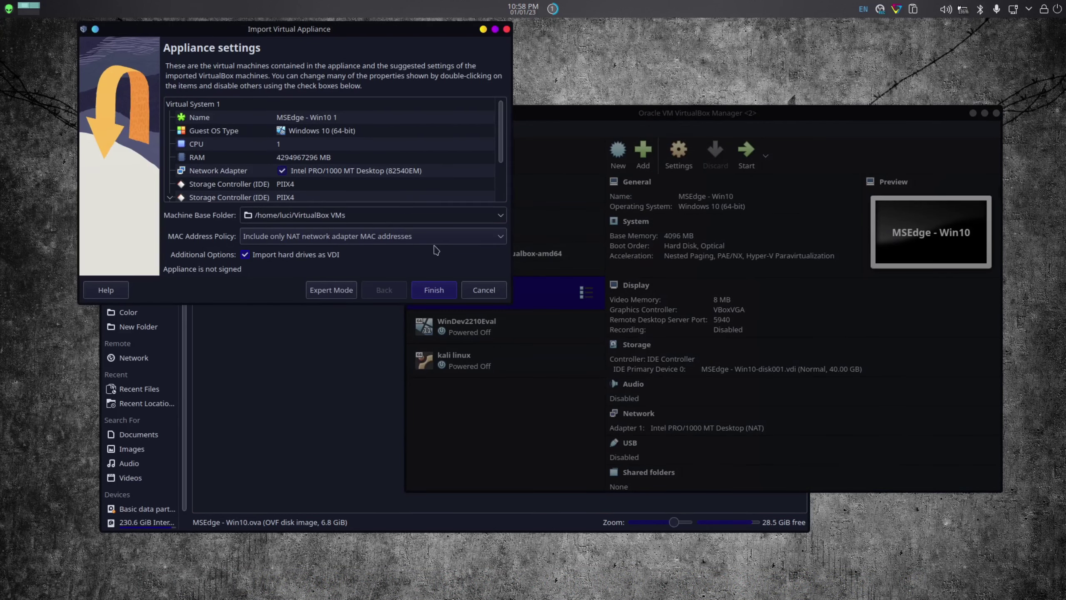
{"action": "scroll", "coordinate": [449, 236], "scroll_direction": "down", "scroll_amount": 1}
{"action": "scroll", "coordinate": [438, 176], "scroll_direction": "down", "scroll_amount": 2}
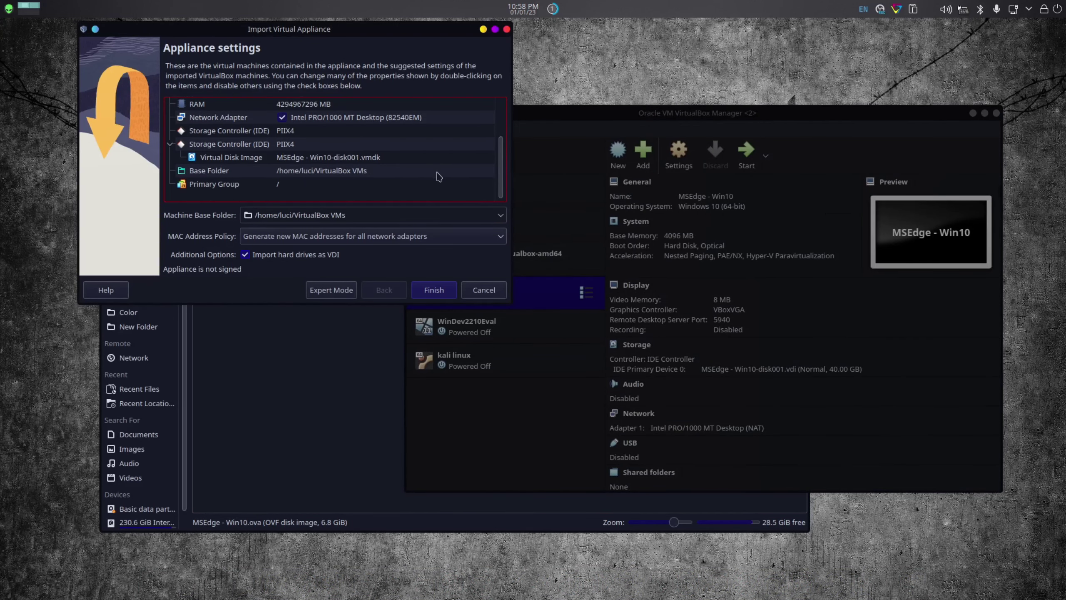
{"action": "left_click", "coordinate": [444, 290]}
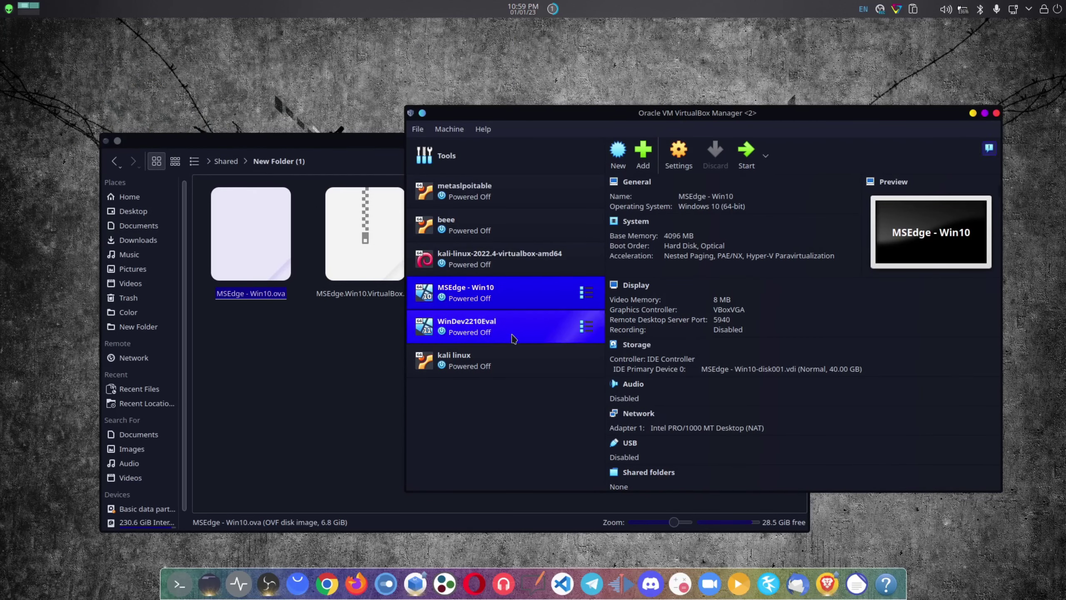
- Select the WinDev2210Eval machine in VirtualBox and check the progress of the appliance import
{"action": "left_click", "coordinate": [510, 335]}
{"action": "left_click", "coordinate": [311, 380]}
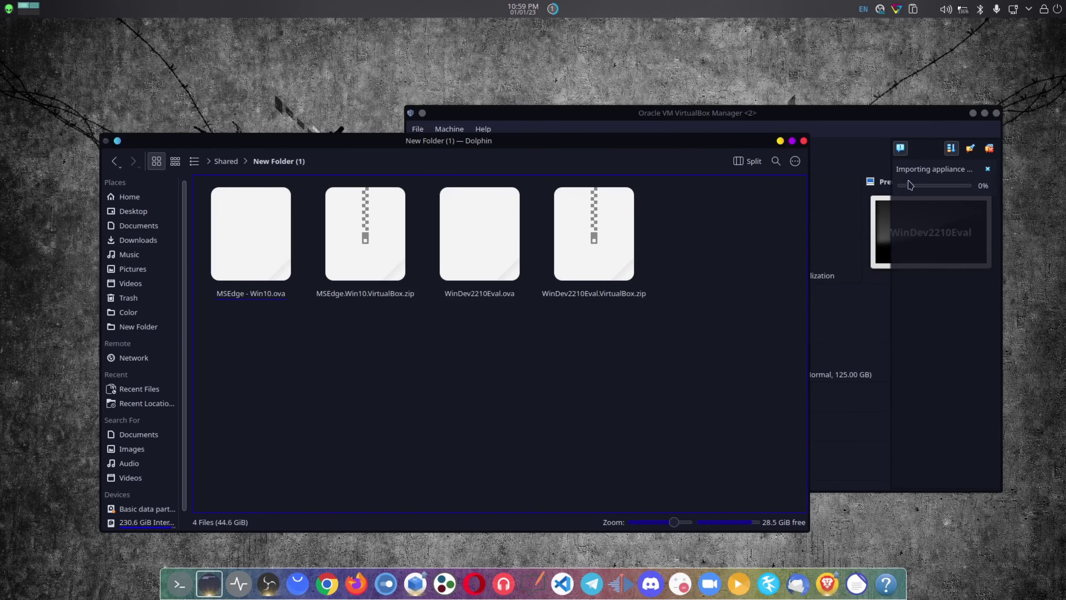
{"action": "left_click", "coordinate": [916, 168]}
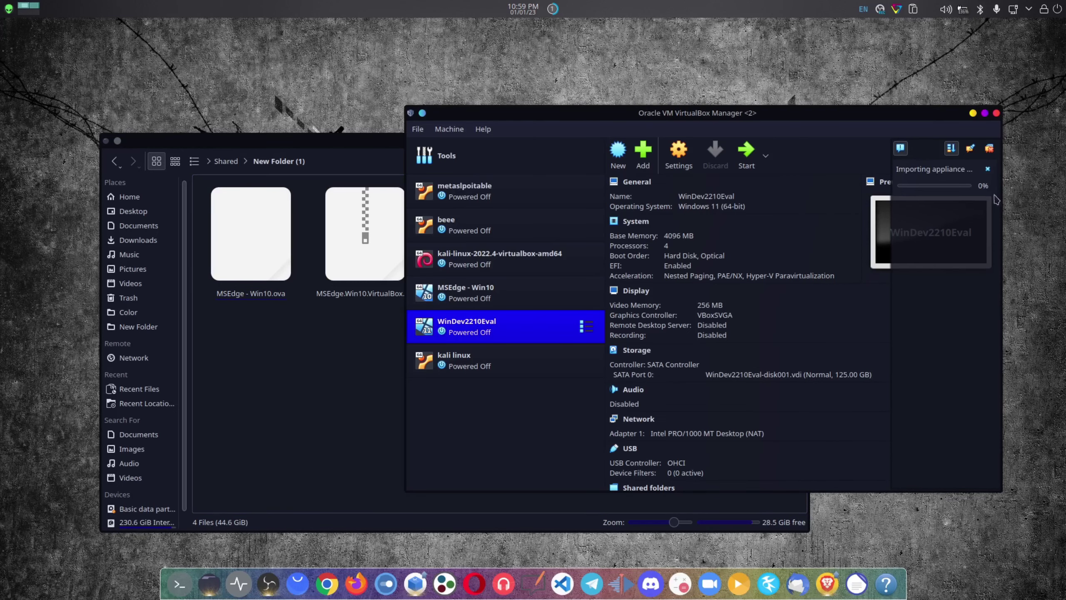
- Open WinDev2210Eval.ova in VirtualBox, and close the extra VirtualBox Manager window
{"action": "left_click", "coordinate": [326, 345]}
{"action": "left_click", "coordinate": [470, 257]}
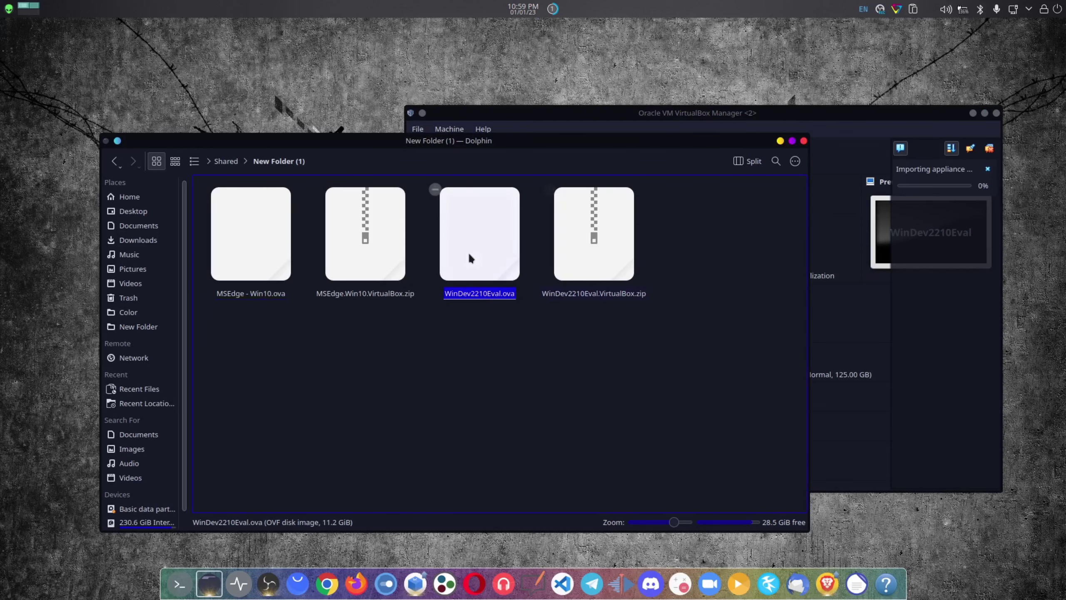
{"action": "double_click", "coordinate": [471, 257]}
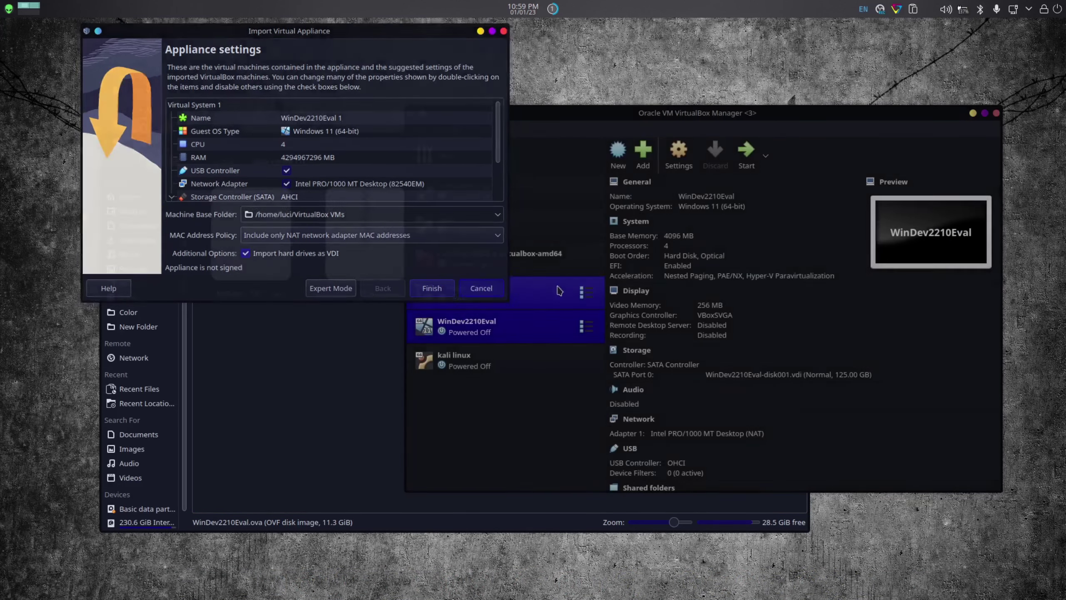
{"action": "left_click", "coordinate": [997, 113]}
{"action": "left_click", "coordinate": [881, 172]}
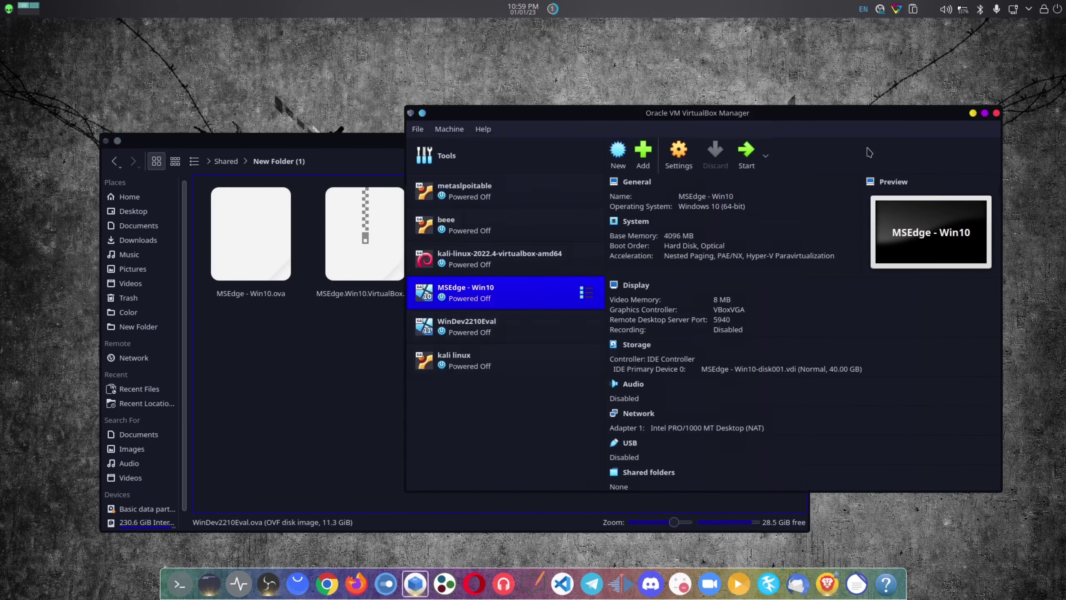
{"action": "left_click", "coordinate": [486, 323]}
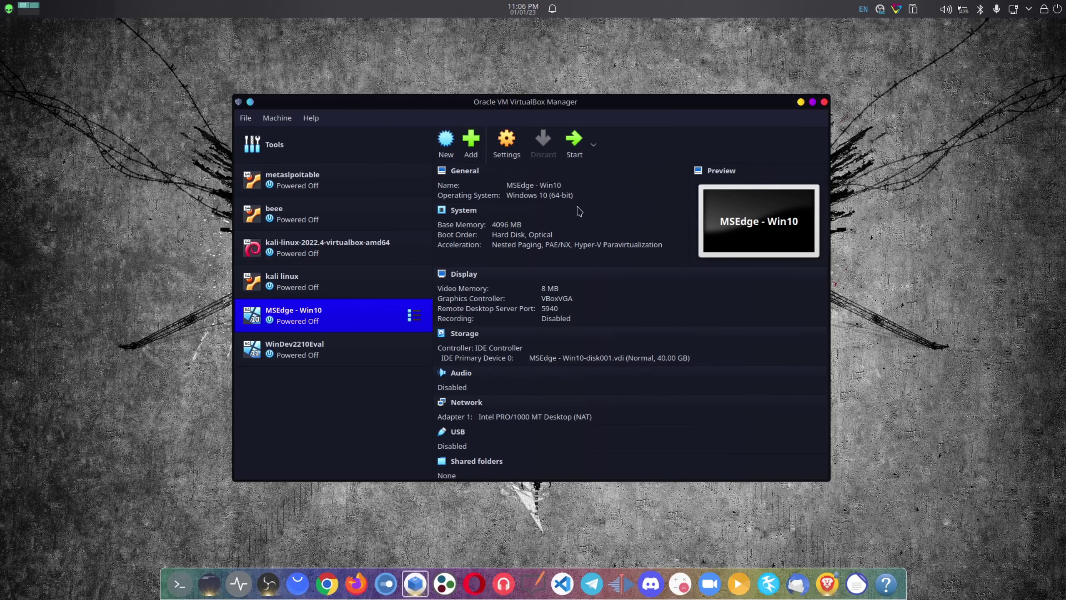
- Open the settings of the MSEdge - Win10 machine, review its system options, and set the video memory to 128 MB
{"action": "key", "text": "ctrl+s"}
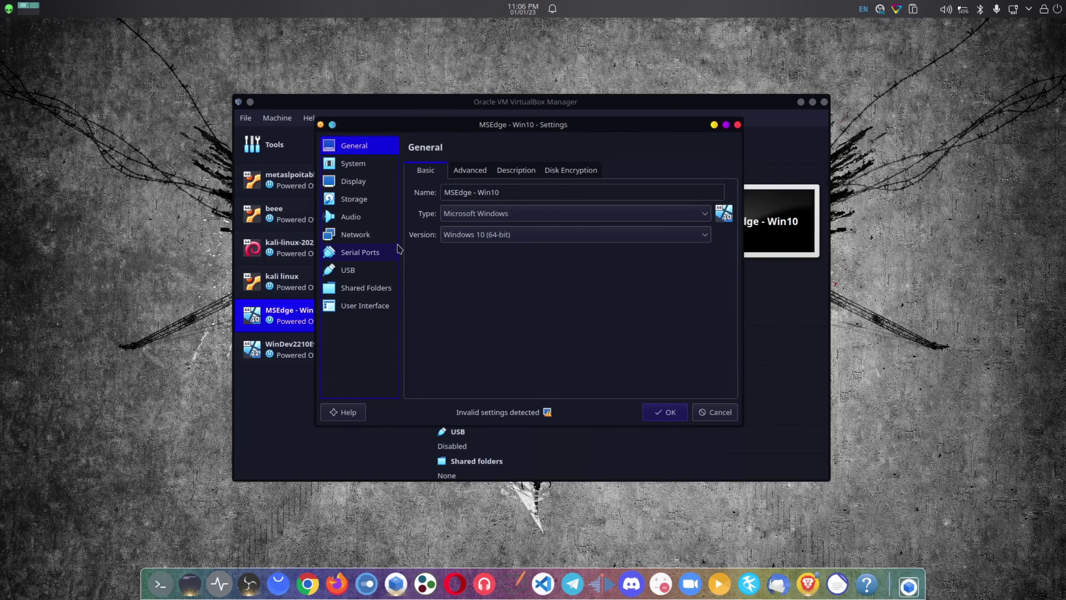
{"action": "left_click", "coordinate": [369, 164]}
{"action": "left_click", "coordinate": [479, 170]}
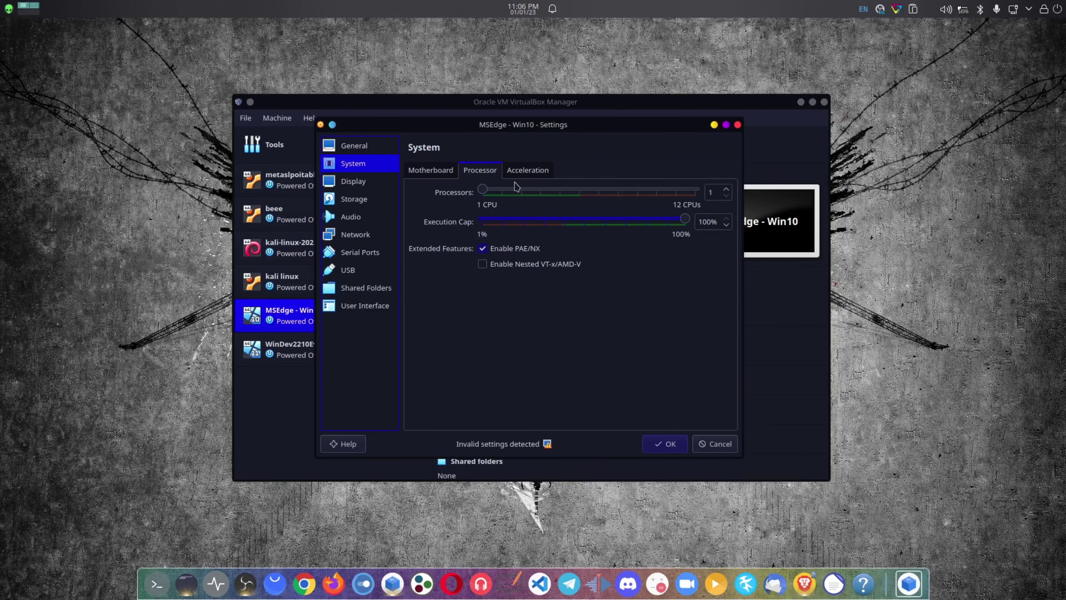
{"action": "left_click", "coordinate": [438, 172]}
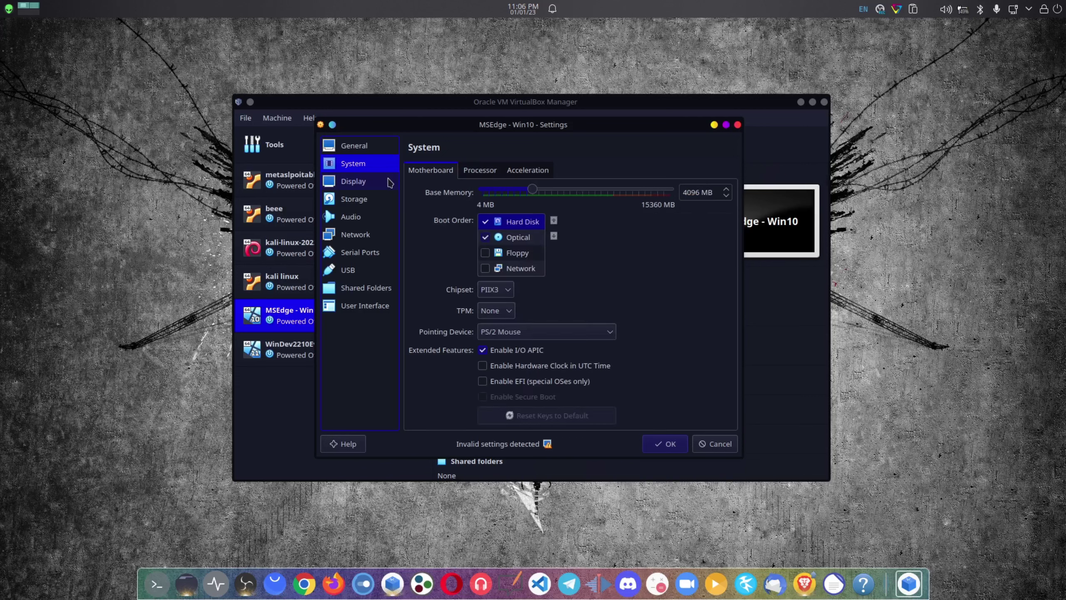
{"action": "left_click", "coordinate": [389, 184]}
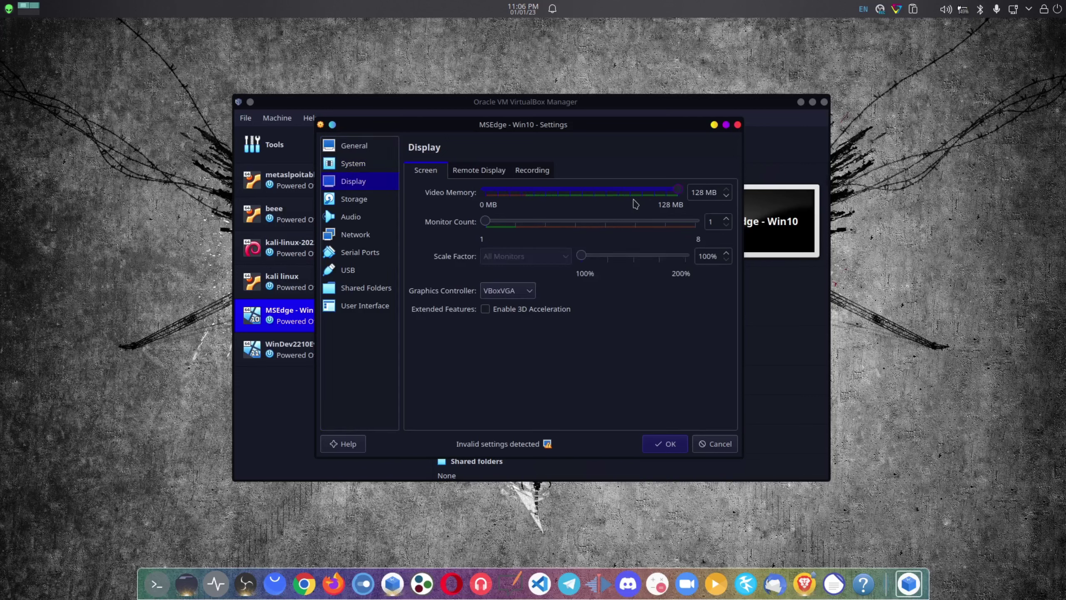
{"action": "left_click", "coordinate": [533, 170]}
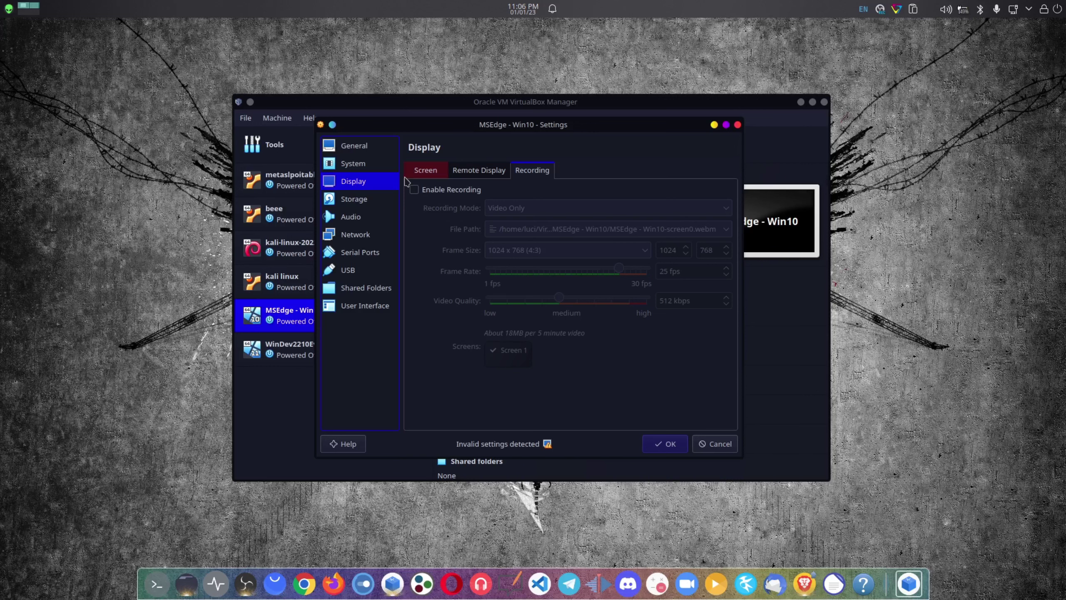
- Set the MSEdge - Win10 machine's base memory to 3001 MB and its processor count to 2
{"action": "left_click", "coordinate": [385, 165]}
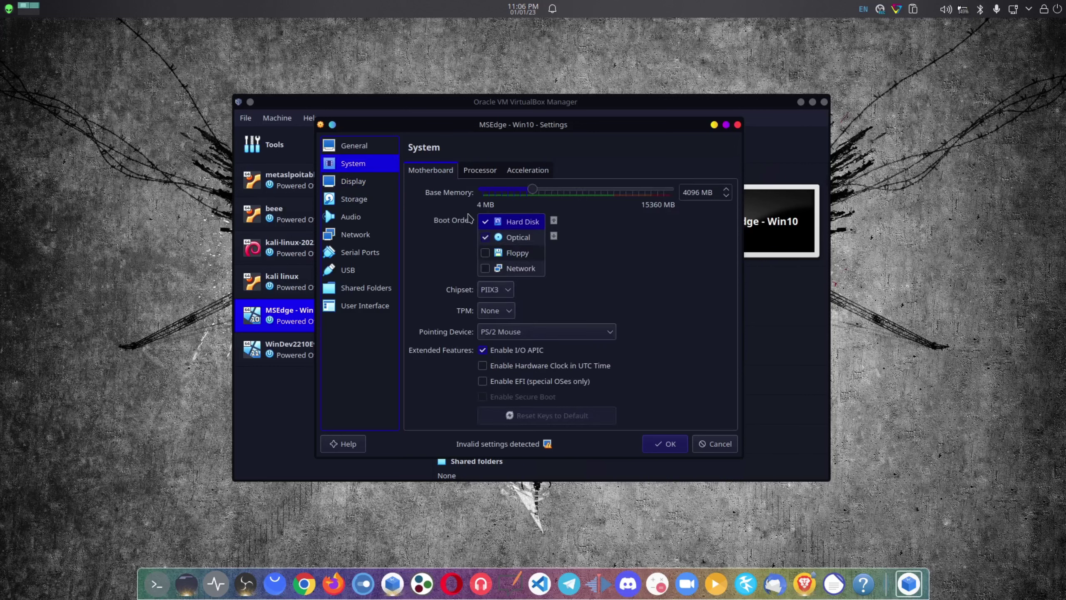
{"action": "left_click_drag", "start_coordinate": [533, 189], "coordinate": [518, 191]}
{"action": "left_click", "coordinate": [475, 172]}
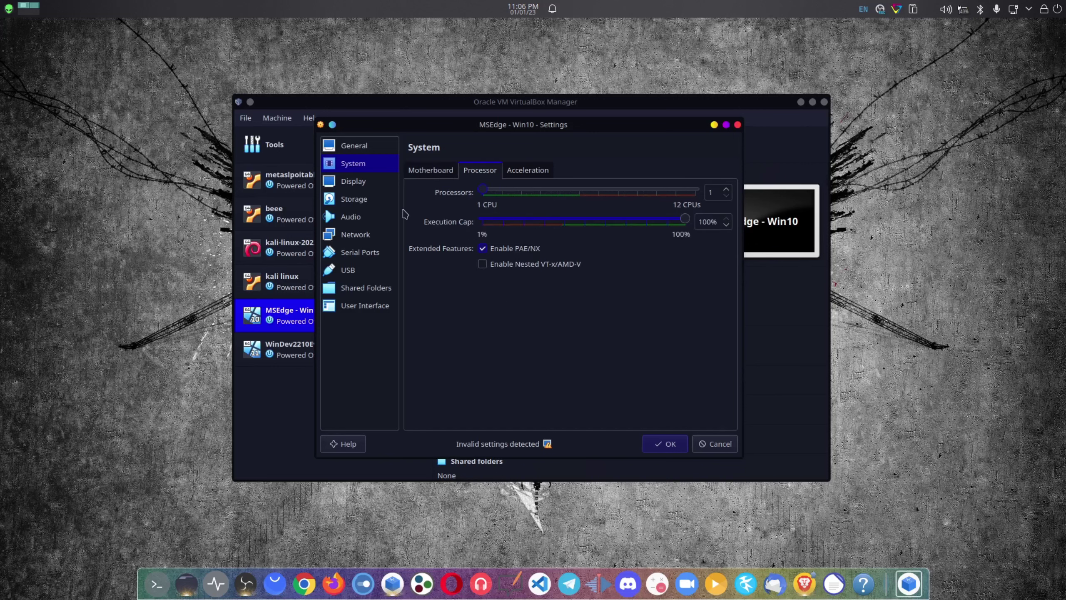
{"action": "left_click_drag", "start_coordinate": [317, 131], "coordinate": [322, 131]}
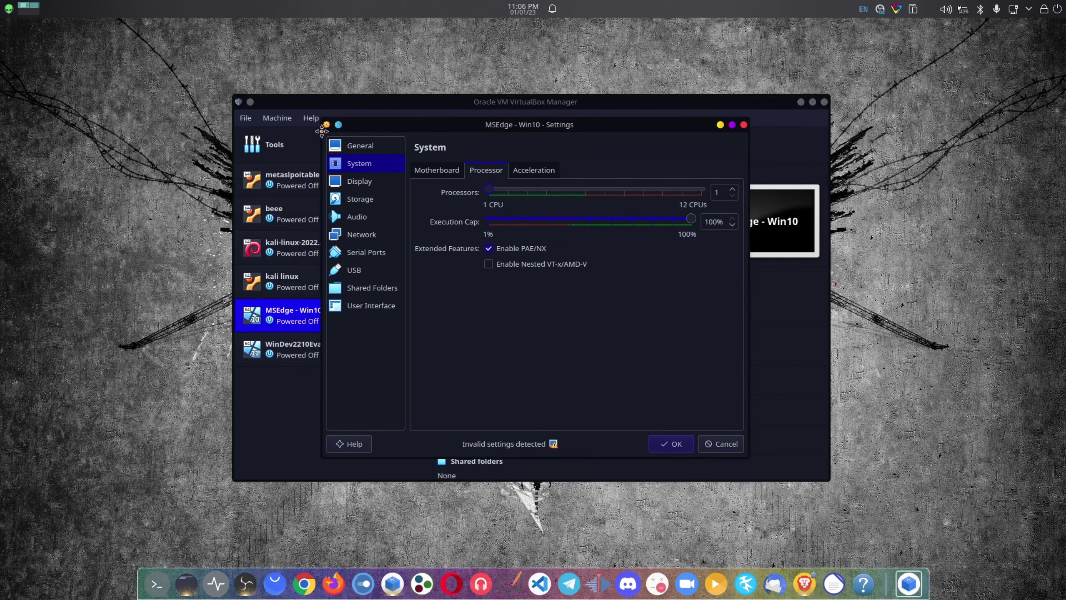
{"action": "left_click_drag", "start_coordinate": [489, 190], "coordinate": [509, 189]}
{"action": "left_click", "coordinate": [538, 169]}
{"action": "left_click", "coordinate": [464, 176]}
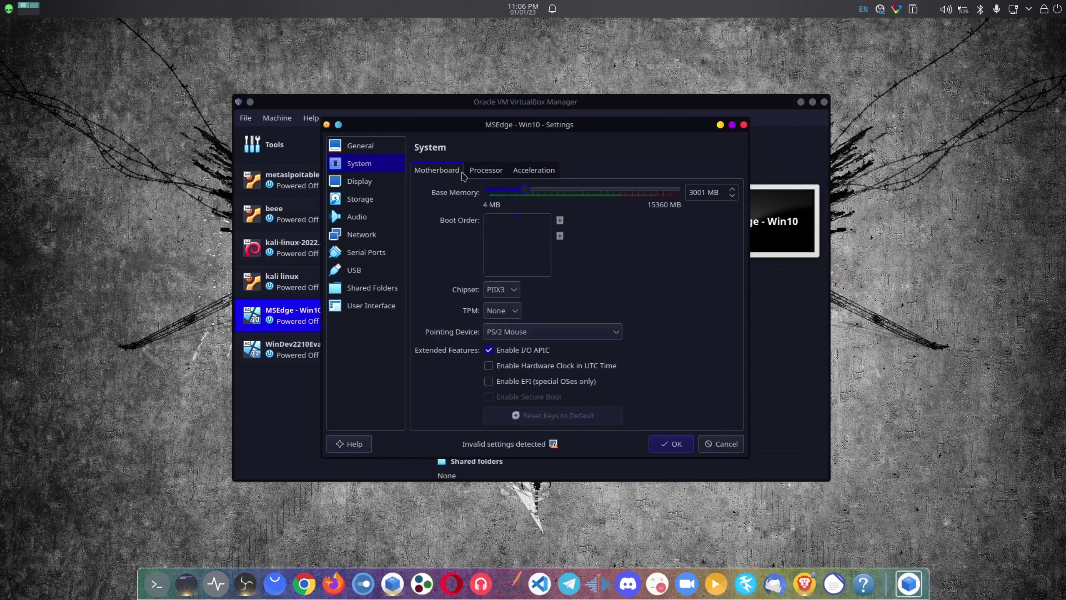
- Review the display, storage and audio settings, and attach network Adapter 1 to the NAT Network named NatNetwork
{"action": "left_click", "coordinate": [394, 189]}
{"action": "left_click", "coordinate": [470, 178]}
{"action": "left_click", "coordinate": [361, 216]}
{"action": "left_click", "coordinate": [372, 204]}
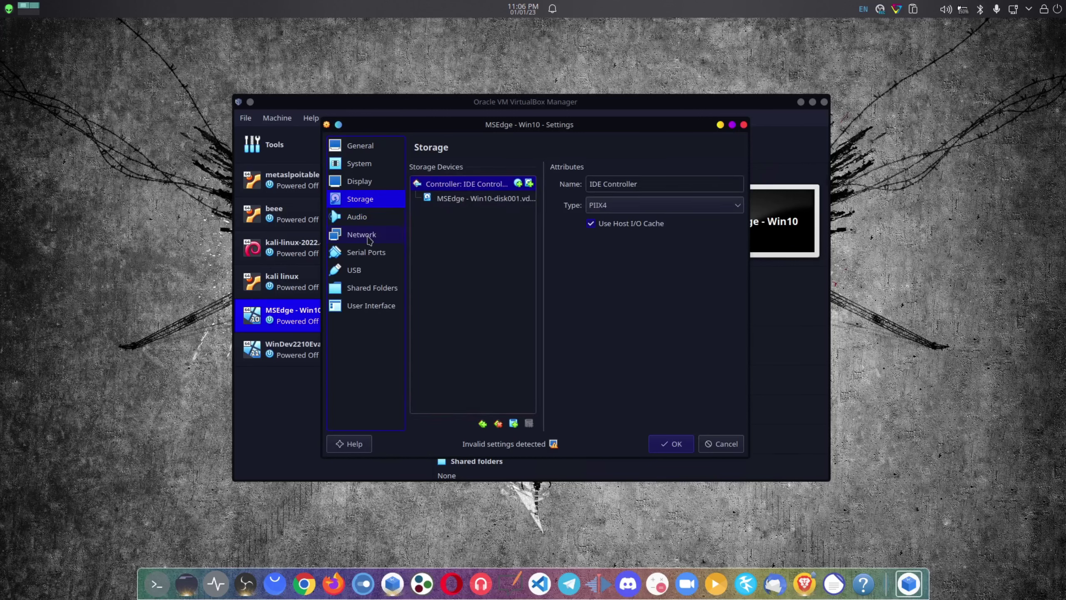
{"action": "left_click", "coordinate": [367, 221]}
{"action": "left_click", "coordinate": [373, 230]}
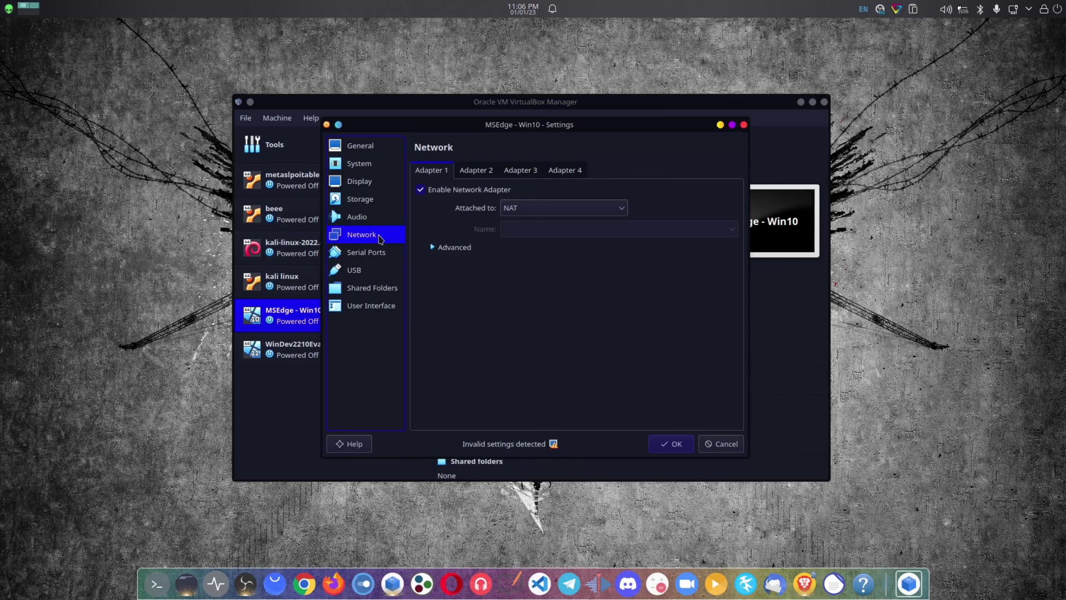
{"action": "left_click", "coordinate": [529, 209]}
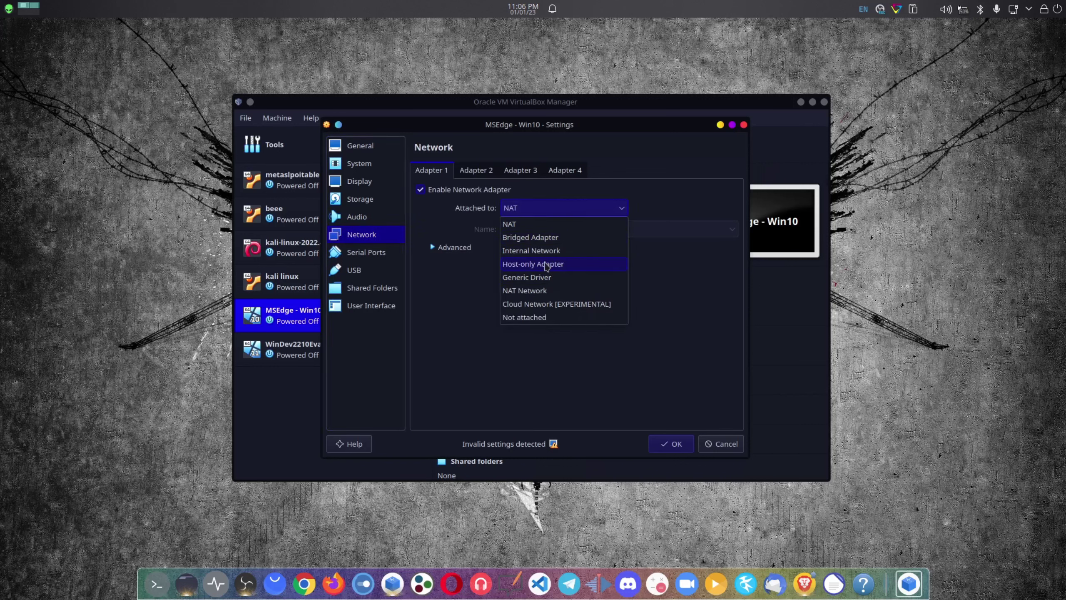
{"action": "left_click", "coordinate": [525, 290]}
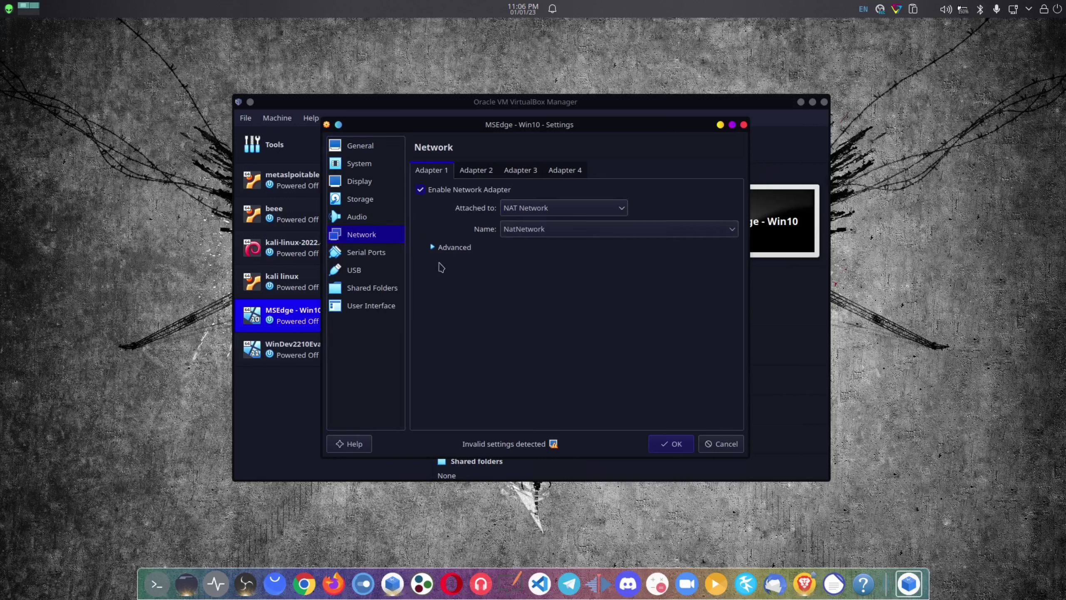
- Check the remaining device and shared folder settings, save the changes, and start the MSEdge - Win10 machine
{"action": "left_click", "coordinate": [367, 252]}
{"action": "left_click", "coordinate": [375, 268]}
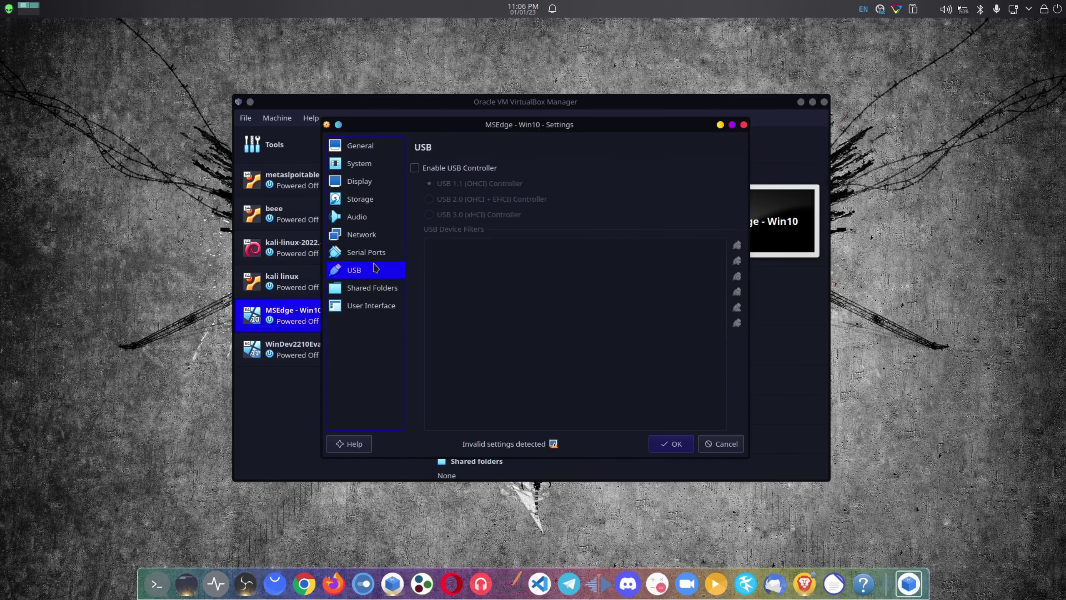
{"action": "left_click", "coordinate": [366, 289]}
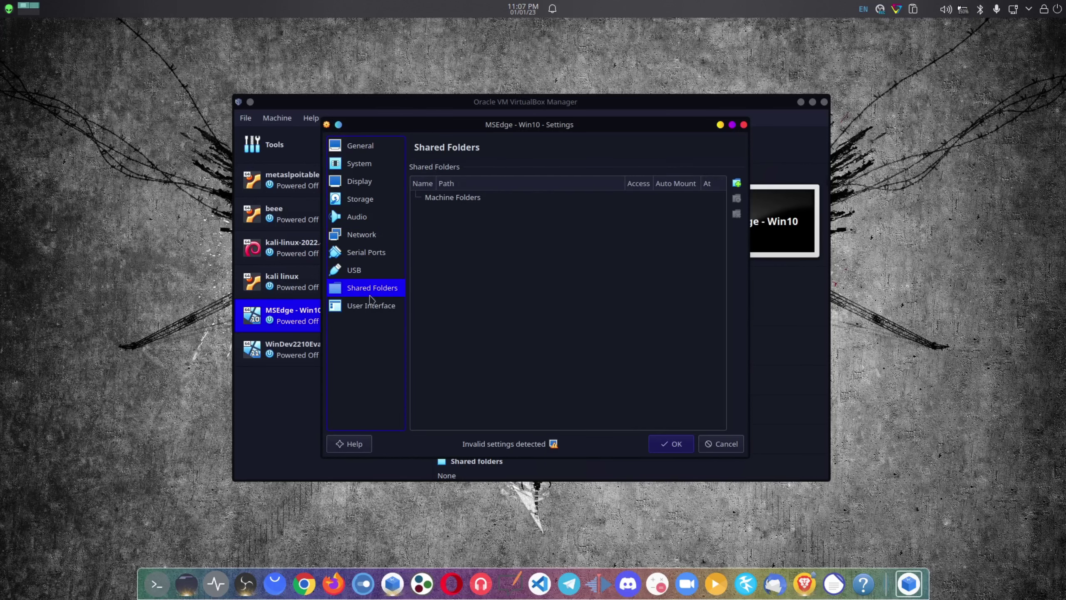
{"action": "left_click", "coordinate": [356, 164]}
{"action": "left_click", "coordinate": [671, 444]}
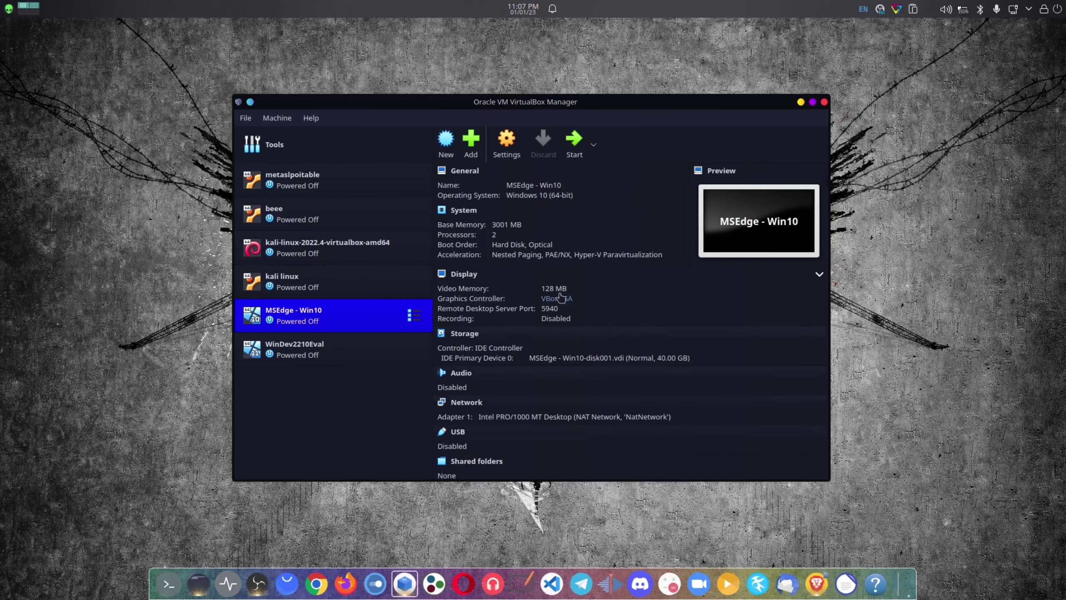
{"action": "left_click", "coordinate": [574, 141]}
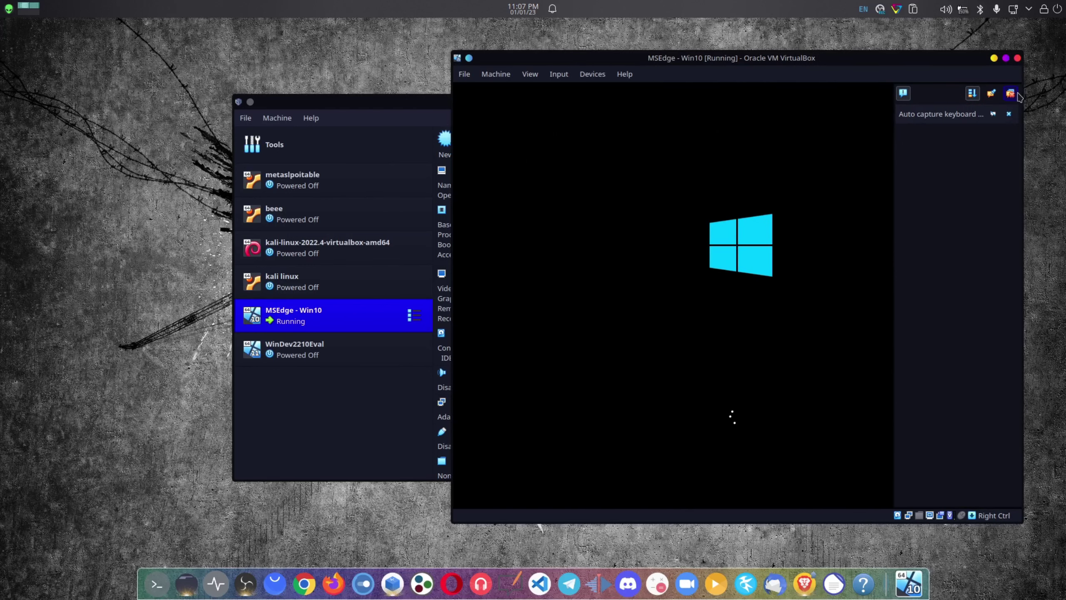
{"action": "left_click", "coordinate": [1017, 93]}
- Move the VirtualBox Manager aside and open the system settings of the WinDev2210Eval machine
{"action": "left_click_drag", "start_coordinate": [411, 102], "coordinate": [208, 115]}
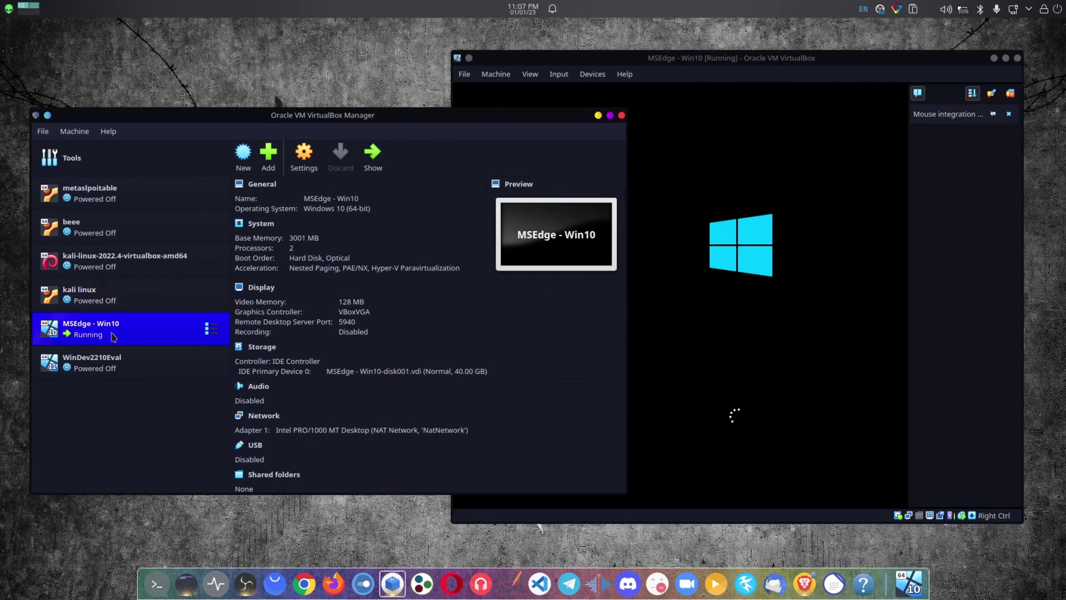
{"action": "left_click", "coordinate": [113, 362]}
{"action": "left_click", "coordinate": [304, 157]}
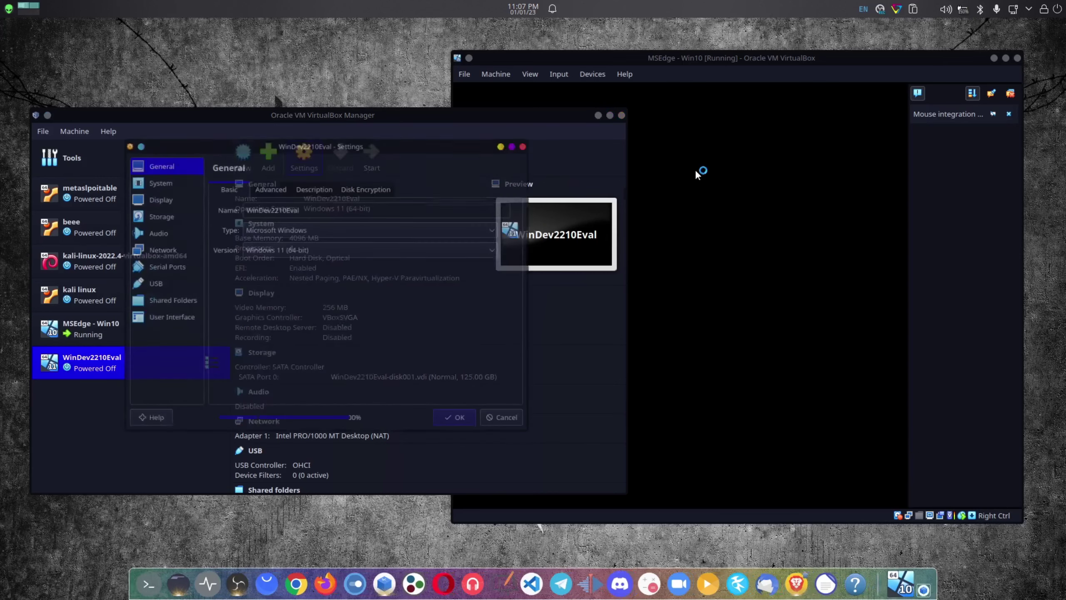
{"action": "left_click", "coordinate": [181, 176]}
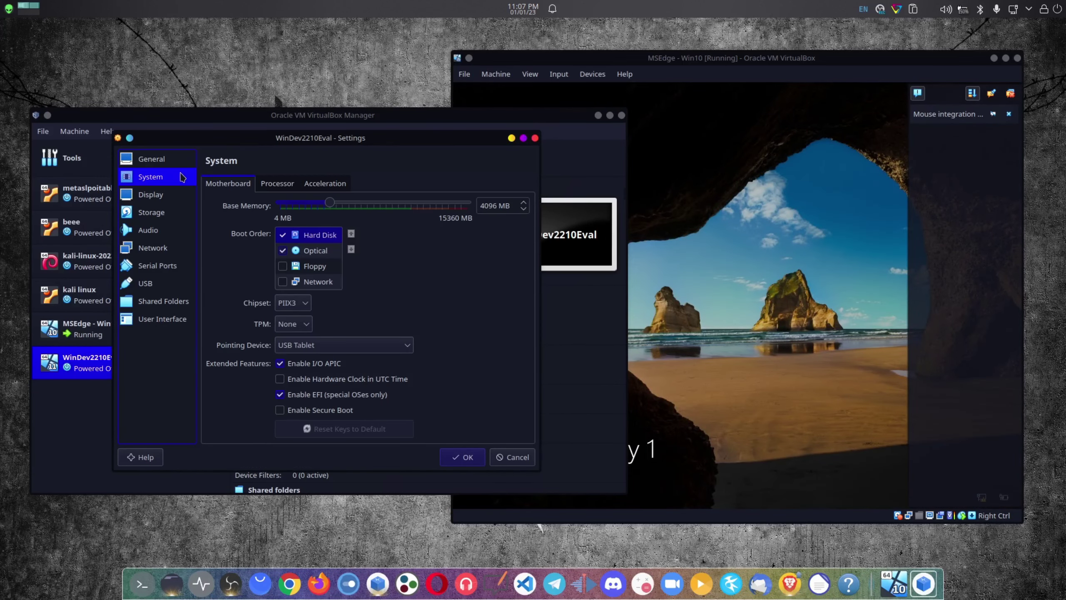
- Sign in to the running Windows 10 machine by entering the account password, revealing it to check the entry
{"action": "left_click", "coordinate": [819, 286]}
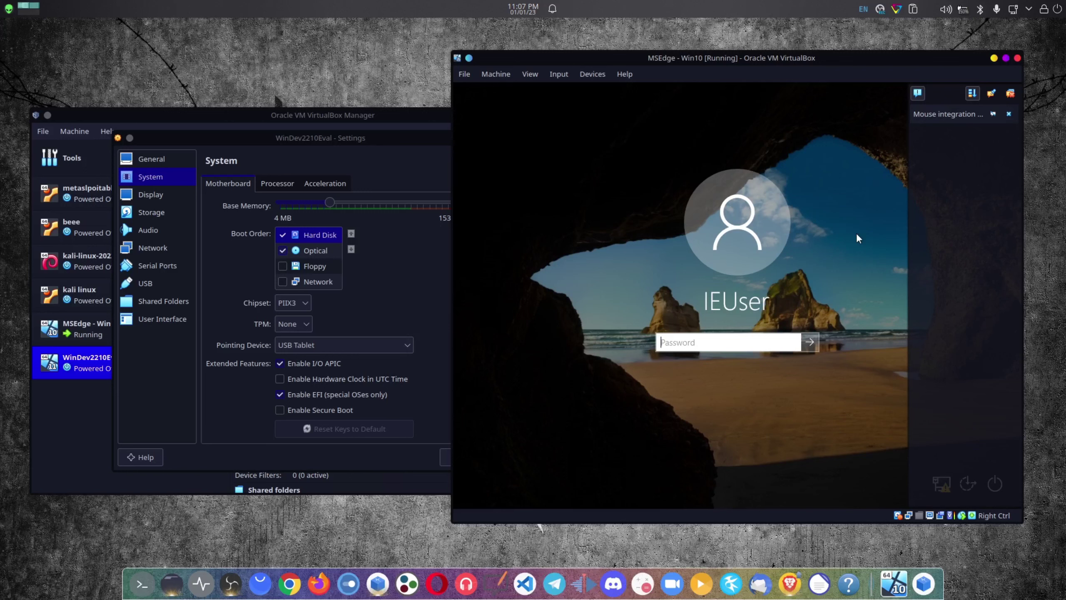
{"action": "type", "text": "P"}
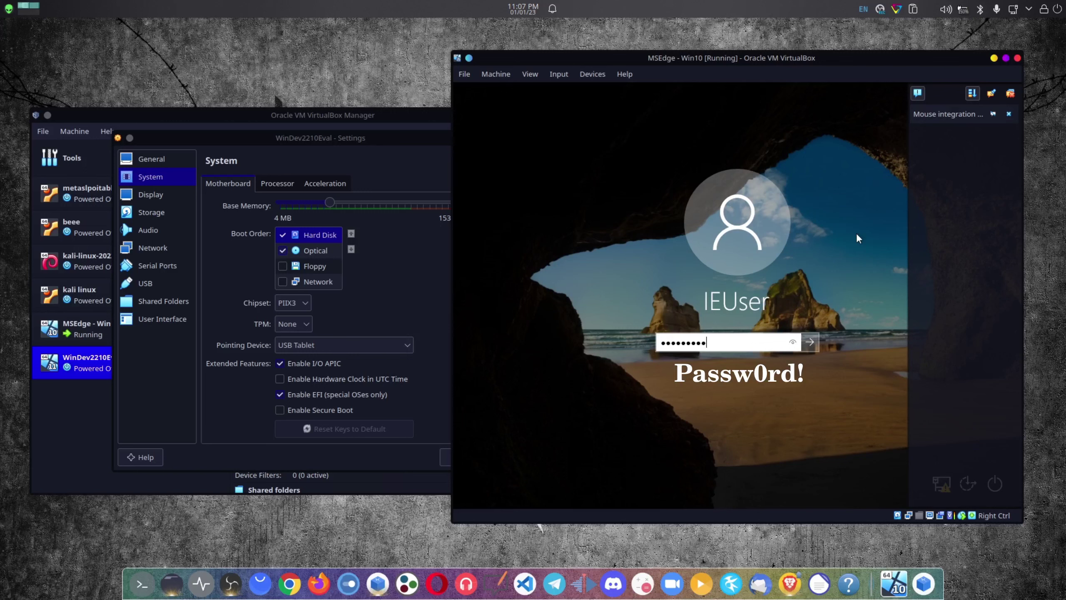
{"action": "left_click", "coordinate": [794, 342]}
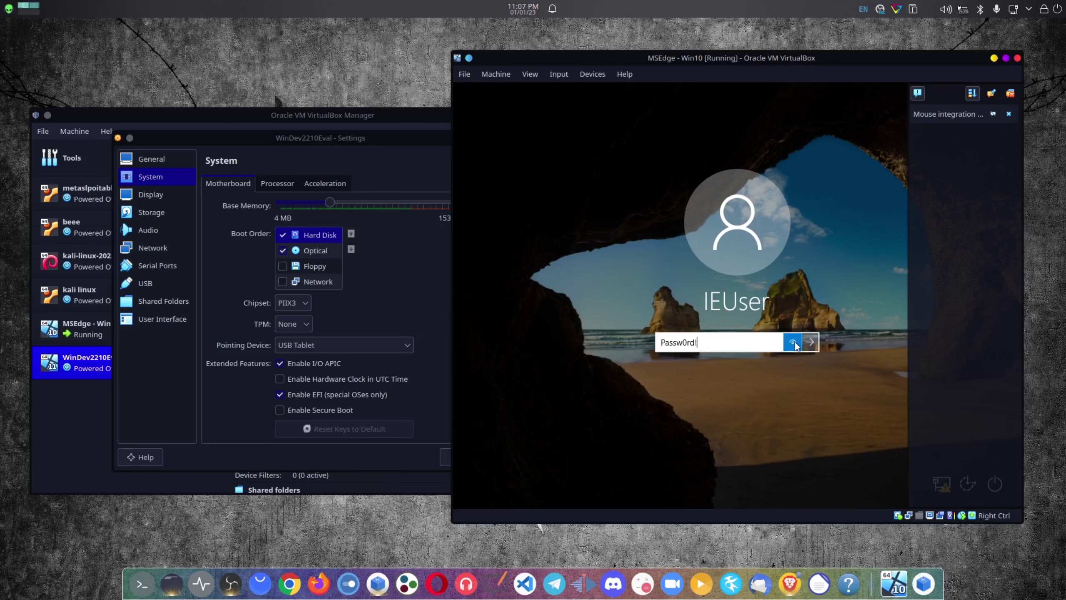
{"action": "key", "text": "Return"}
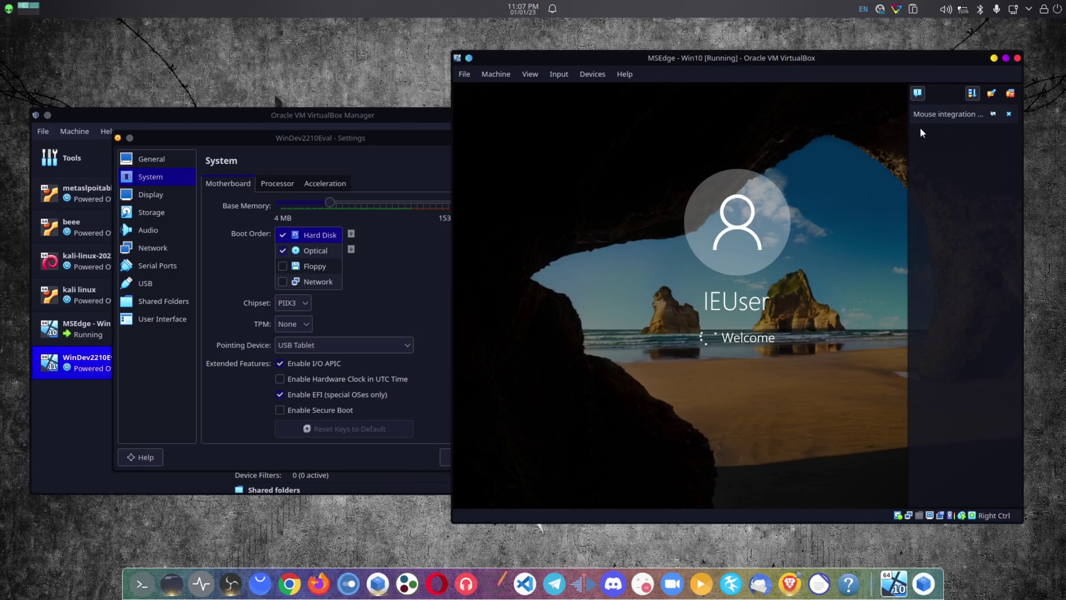
- Reposition the running MSEdge - Win10 window and maximize it to show the whole Windows 10 desktop
{"action": "left_click_drag", "start_coordinate": [805, 57], "coordinate": [858, 63]}
{"action": "left_click", "coordinate": [306, 143]}
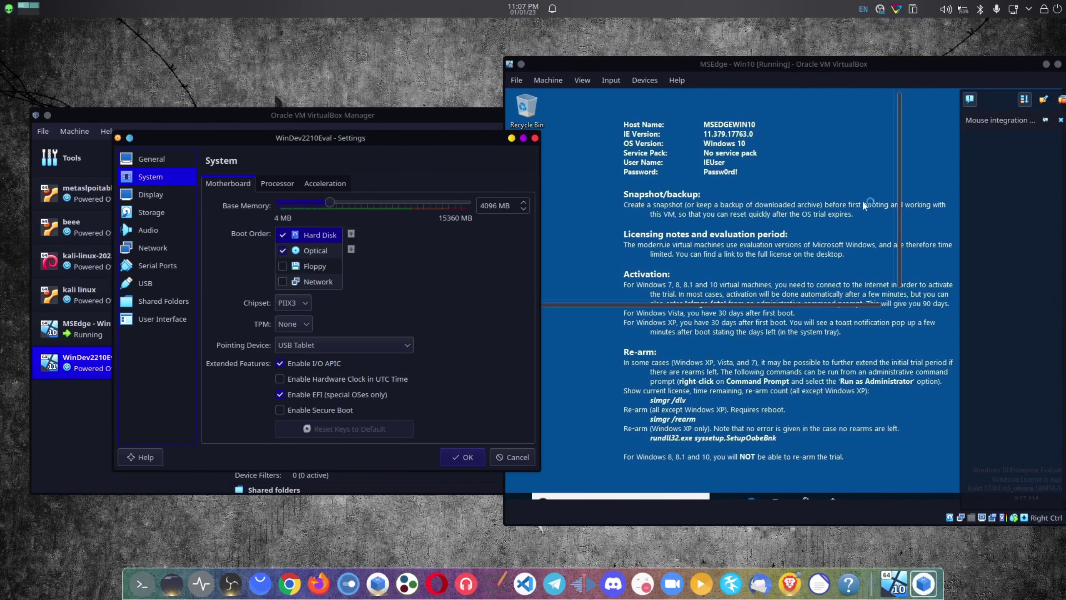
{"action": "left_click", "coordinate": [844, 386]}
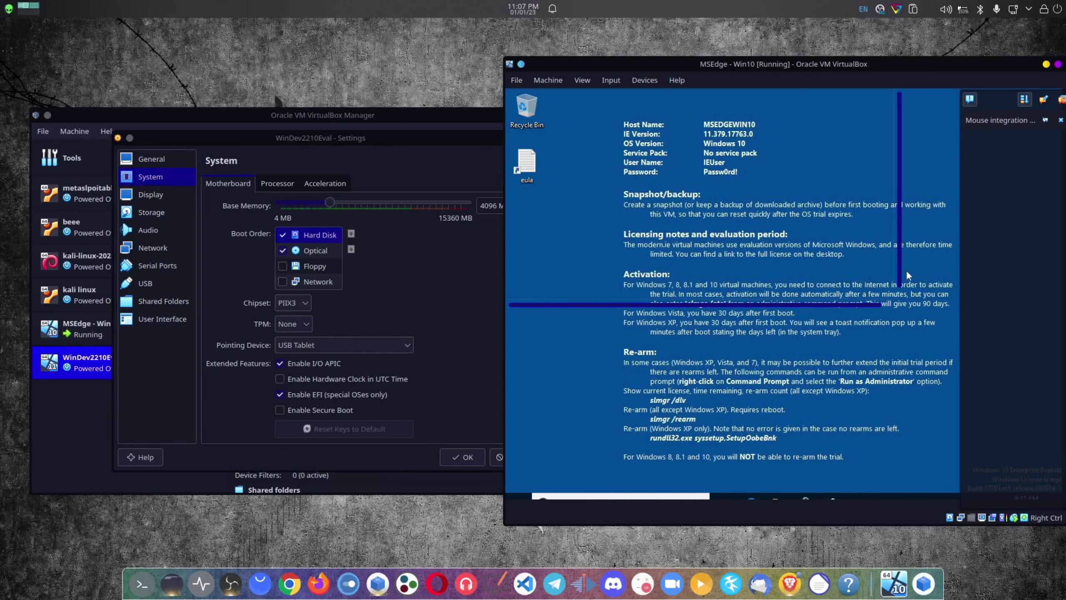
{"action": "left_click_drag", "start_coordinate": [914, 68], "coordinate": [781, 69]}
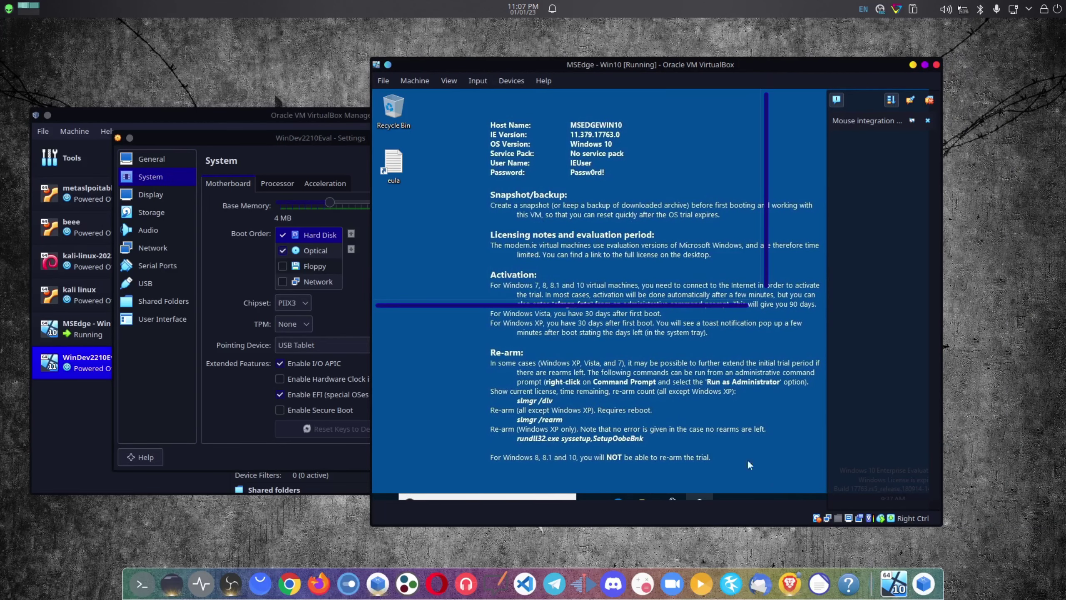
{"action": "left_click", "coordinate": [925, 65]}
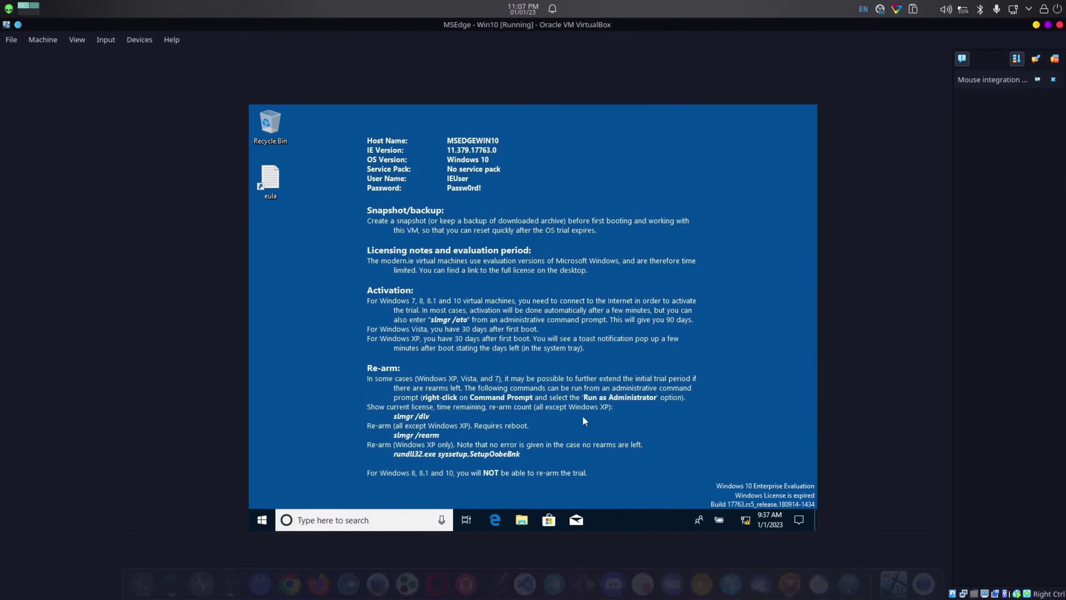
- Look through the guest's Start menu, Recycle Bin and This PC, examine the C: drive, and close File Explorer
{"action": "left_click", "coordinate": [262, 520]}
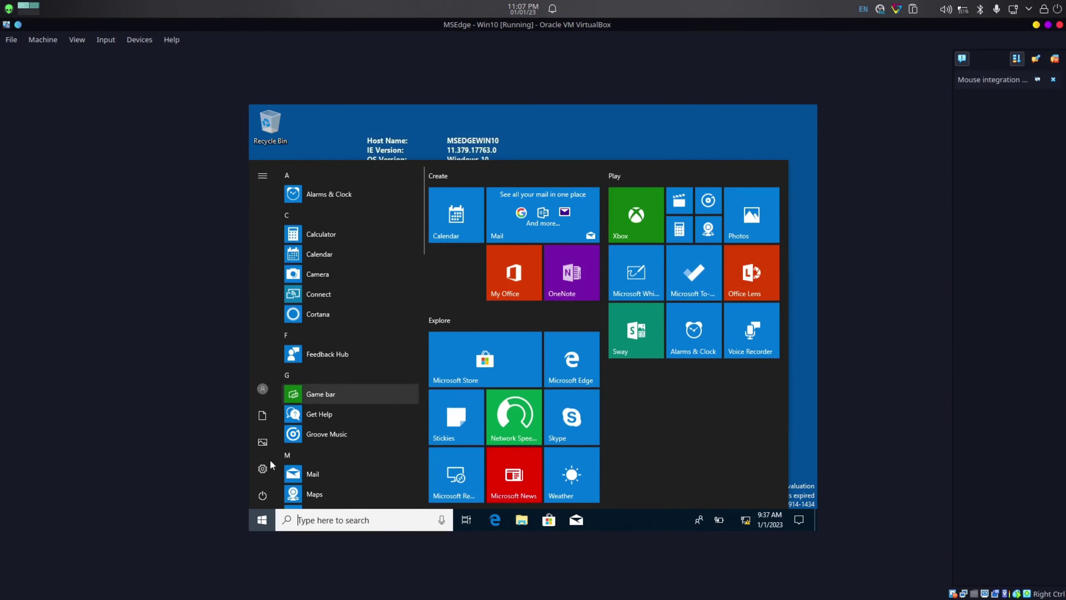
{"action": "left_click", "coordinate": [290, 143]}
{"action": "double_click", "coordinate": [280, 131]}
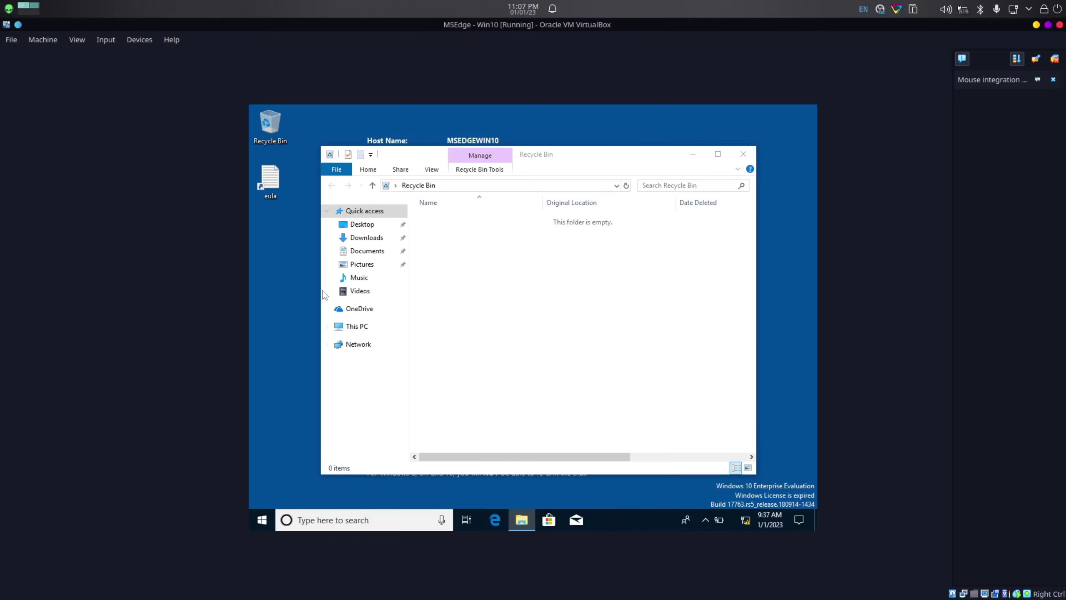
{"action": "left_click", "coordinate": [354, 327]}
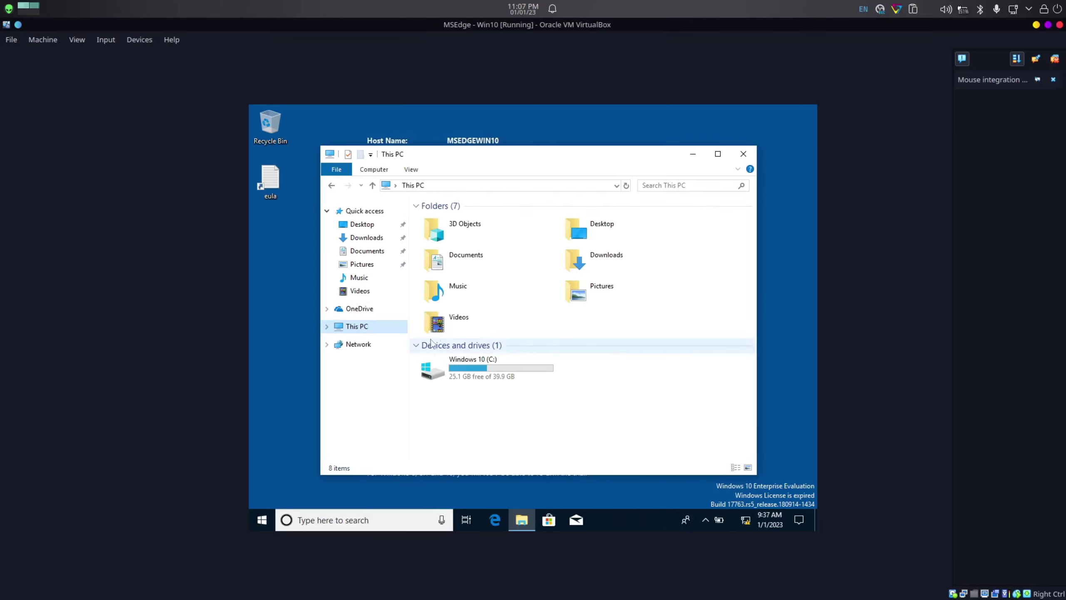
{"action": "left_click", "coordinate": [519, 375]}
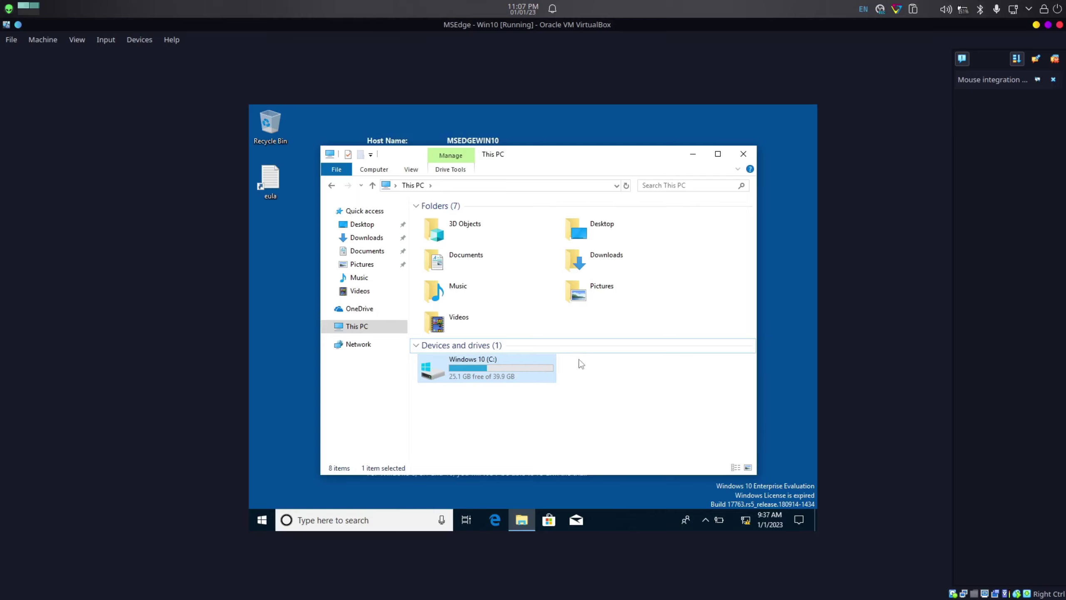
{"action": "left_click", "coordinate": [744, 153]}
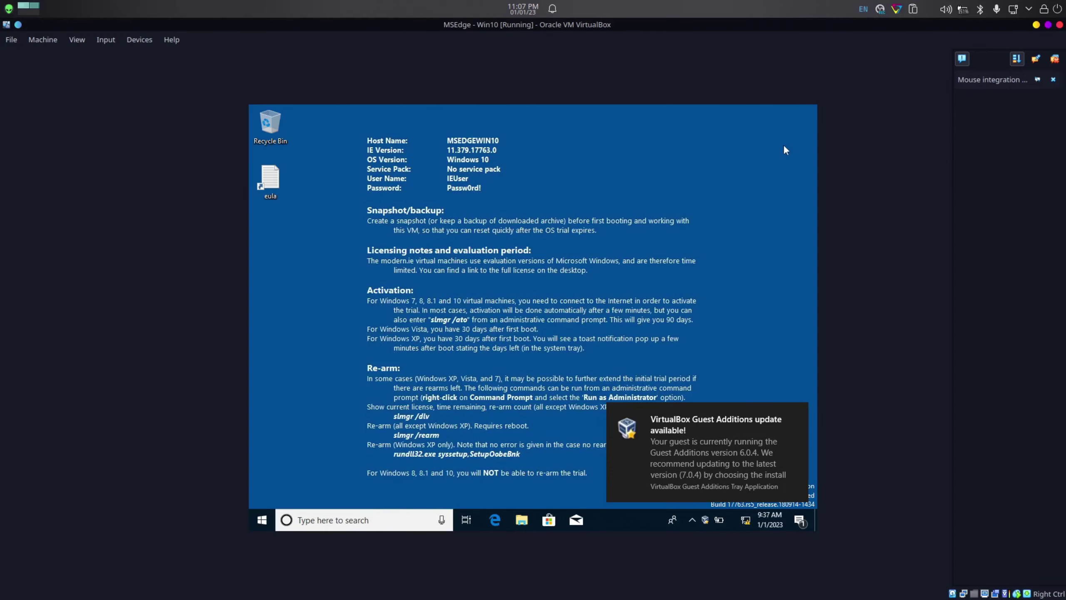
- Restore the MSEdge - Win10 window to a smaller size, then close and reopen the WinDev2210Eval settings
{"action": "left_click_drag", "start_coordinate": [973, 26], "coordinate": [963, 78]}
{"action": "left_click", "coordinate": [411, 140]}
{"action": "left_click", "coordinate": [536, 138]}
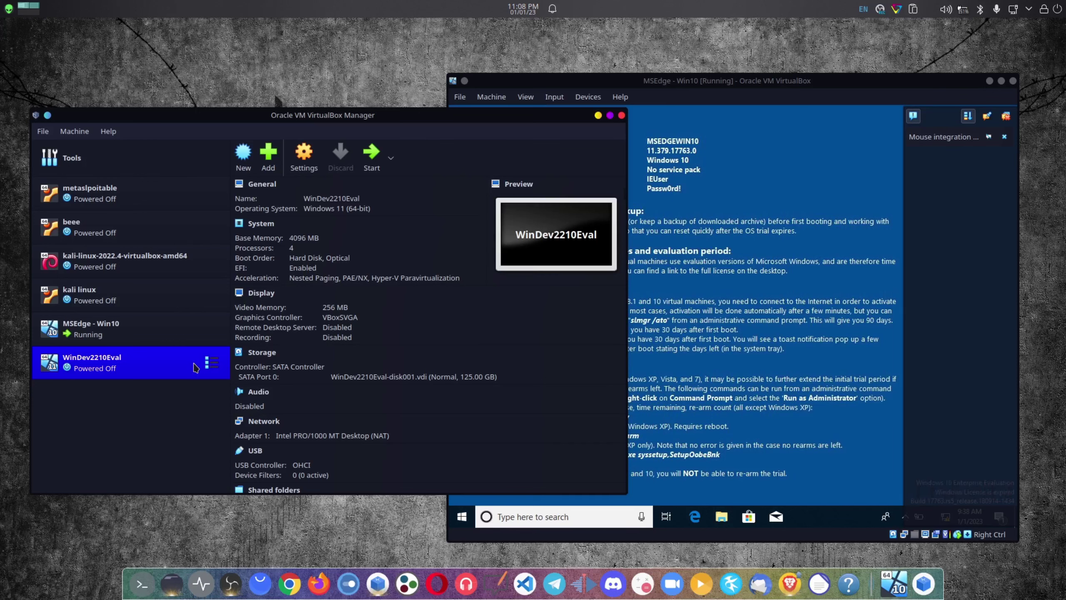
{"action": "left_click", "coordinate": [304, 155]}
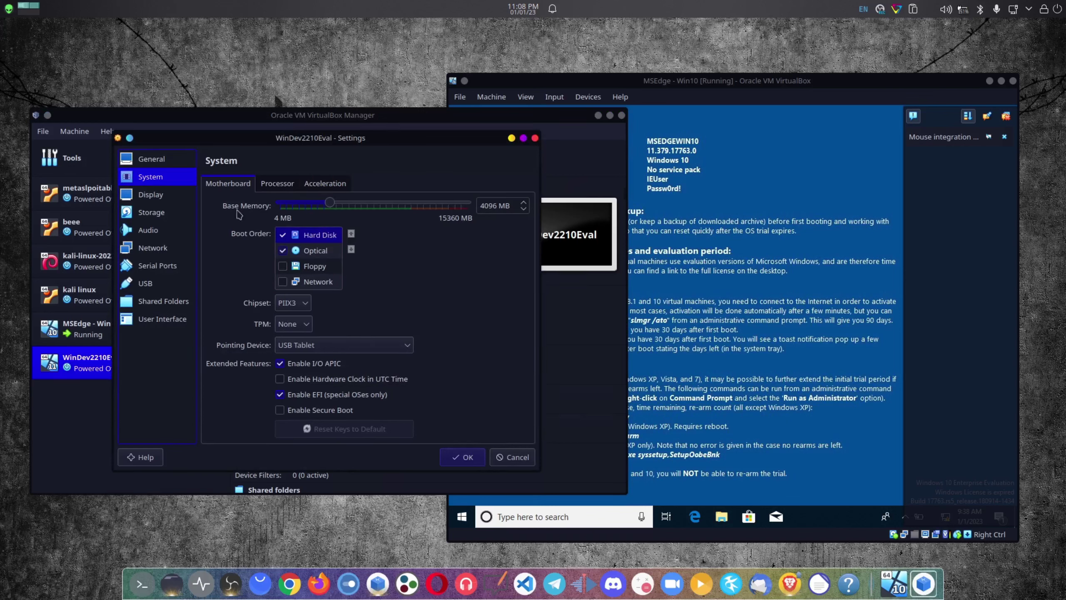
- Examine the audio settings of WinDev2210Eval and the attributes of its virtual hard disk on the SATA controller
{"action": "left_click", "coordinate": [152, 230]}
{"action": "left_click", "coordinate": [152, 212]}
{"action": "left_click", "coordinate": [258, 213]}
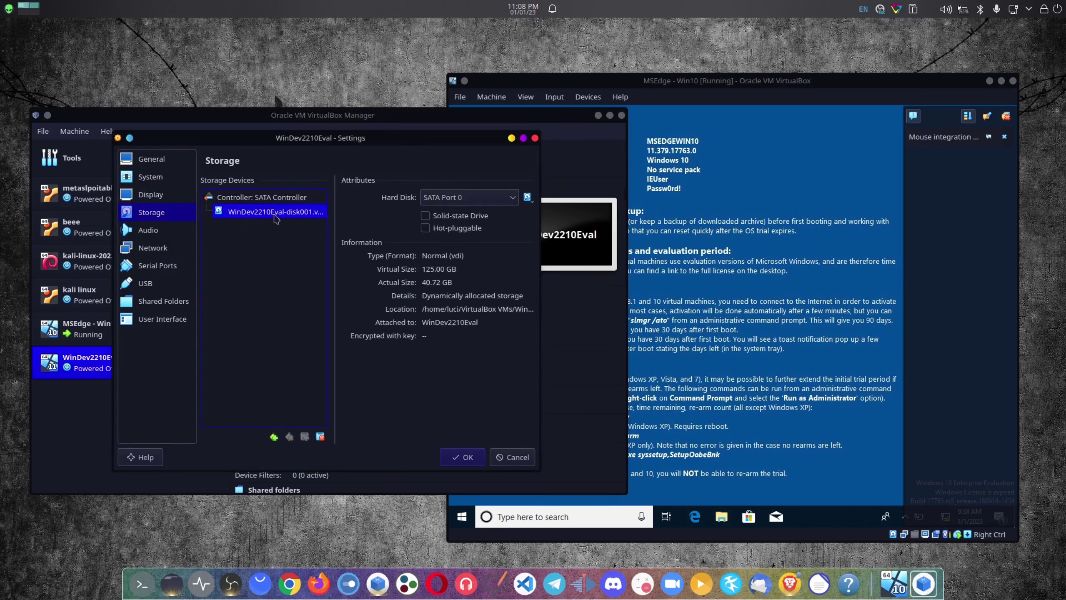
{"action": "left_click", "coordinate": [528, 197]}
{"action": "left_click", "coordinate": [482, 377]}
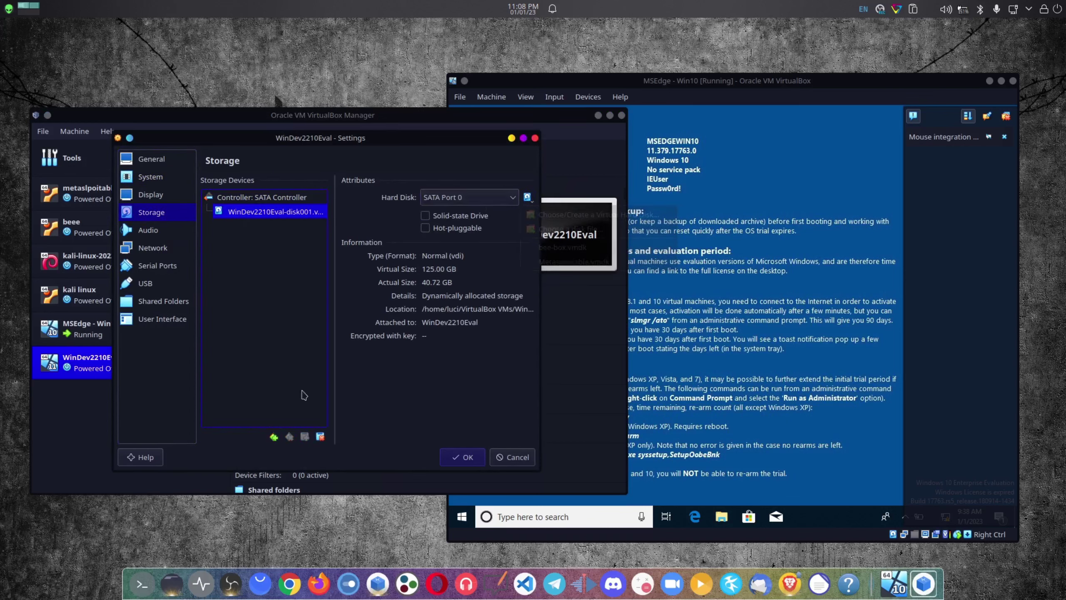
- Attach network Adapter 1 of WinDev2210Eval to the NAT Network named NatNetwork
{"action": "left_click", "coordinate": [148, 235]}
{"action": "left_click", "coordinate": [166, 250]}
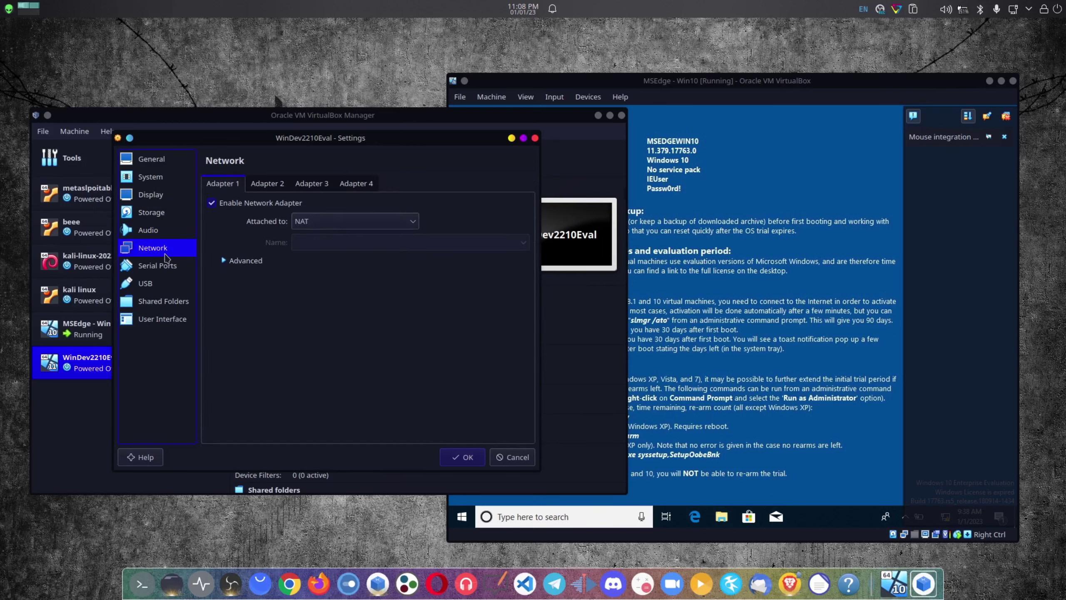
{"action": "left_click", "coordinate": [377, 222]}
{"action": "left_click", "coordinate": [367, 304]}
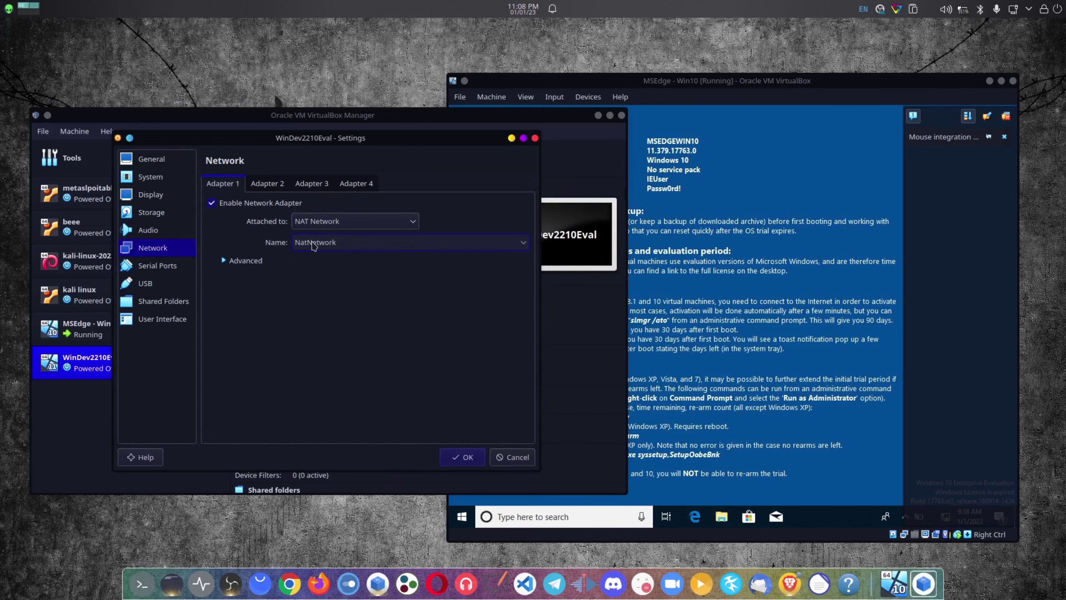
{"action": "left_click", "coordinate": [237, 260]}
- Review the storage, display, processor, acceleration and motherboard settings of WinDev2210Eval, and save its configuration
{"action": "left_click", "coordinate": [165, 215]}
{"action": "left_click", "coordinate": [161, 198]}
{"action": "left_click", "coordinate": [176, 179]}
{"action": "left_click", "coordinate": [277, 184]}
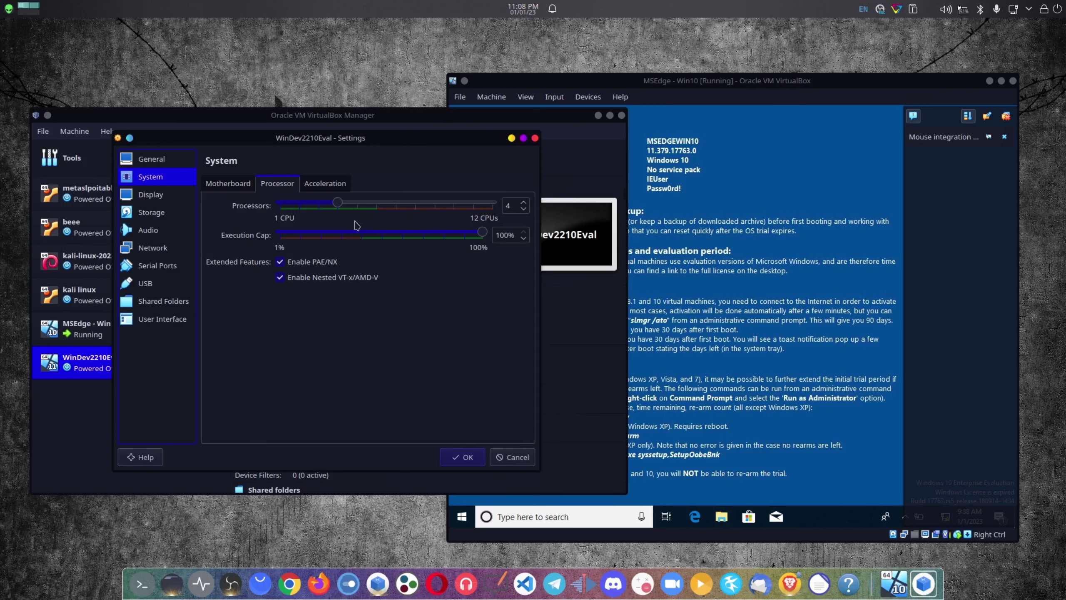
{"action": "left_click", "coordinate": [332, 185]}
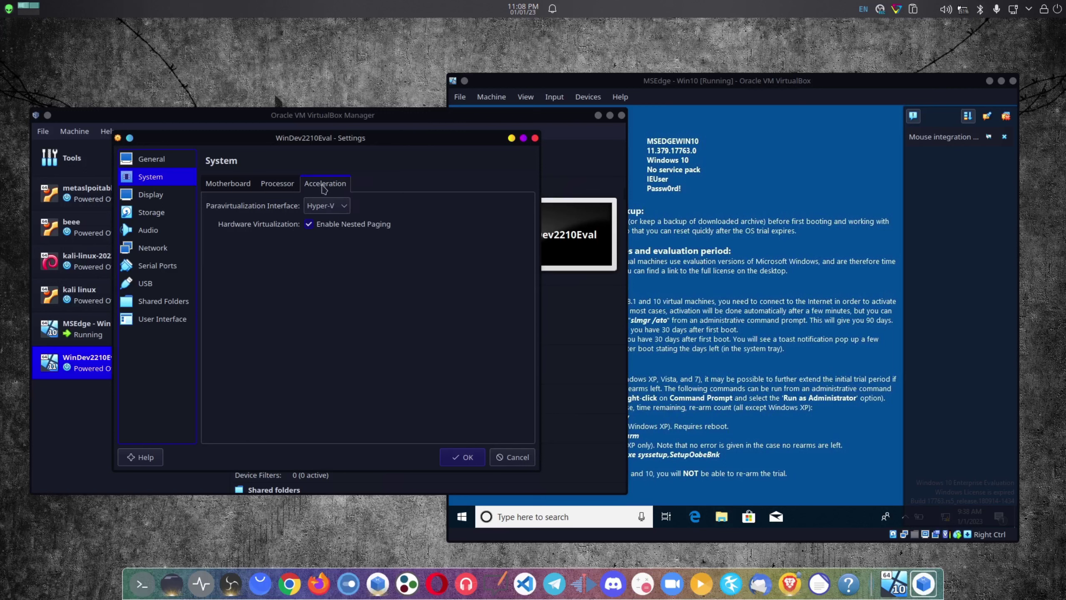
{"action": "left_click", "coordinate": [274, 189]}
{"action": "left_click", "coordinate": [247, 187]}
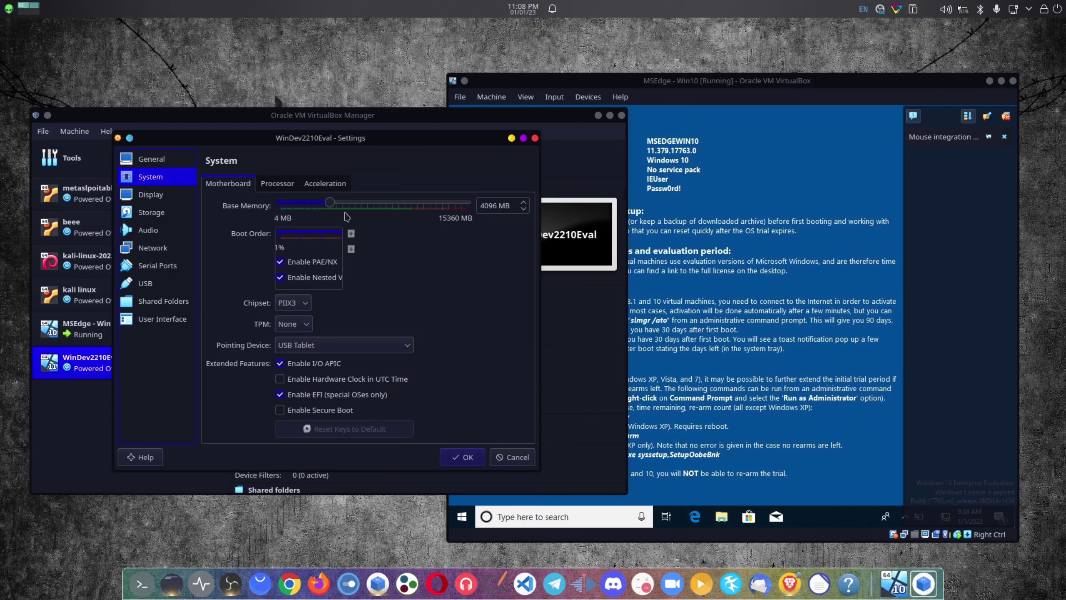
{"action": "left_click", "coordinate": [296, 186]}
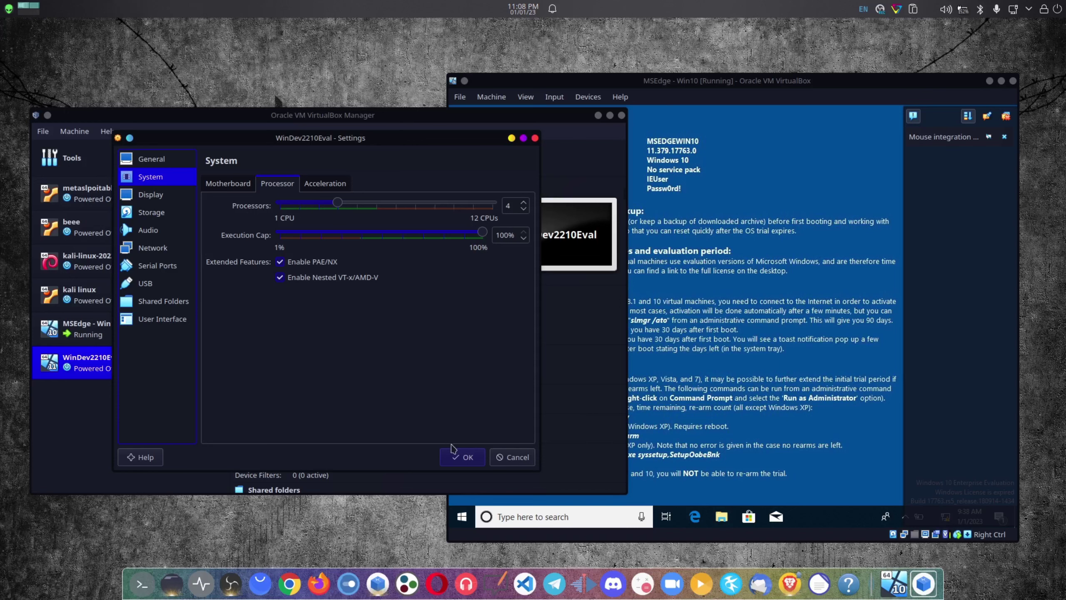
{"action": "left_click", "coordinate": [471, 461]}
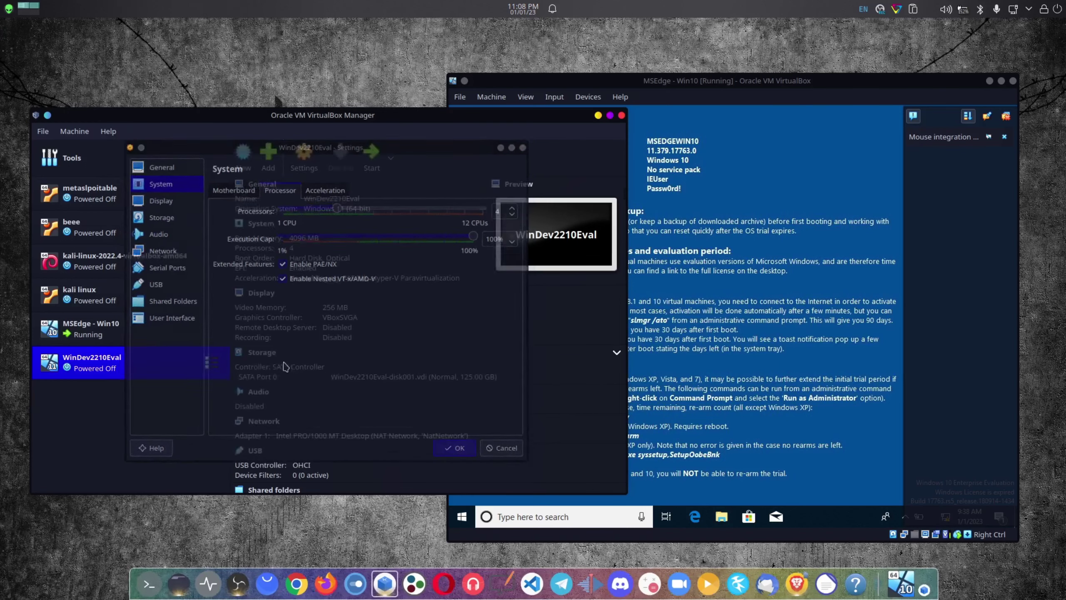
- Start the WinDev2210Eval machine and reposition its window on the desktop
{"action": "left_click", "coordinate": [378, 166]}
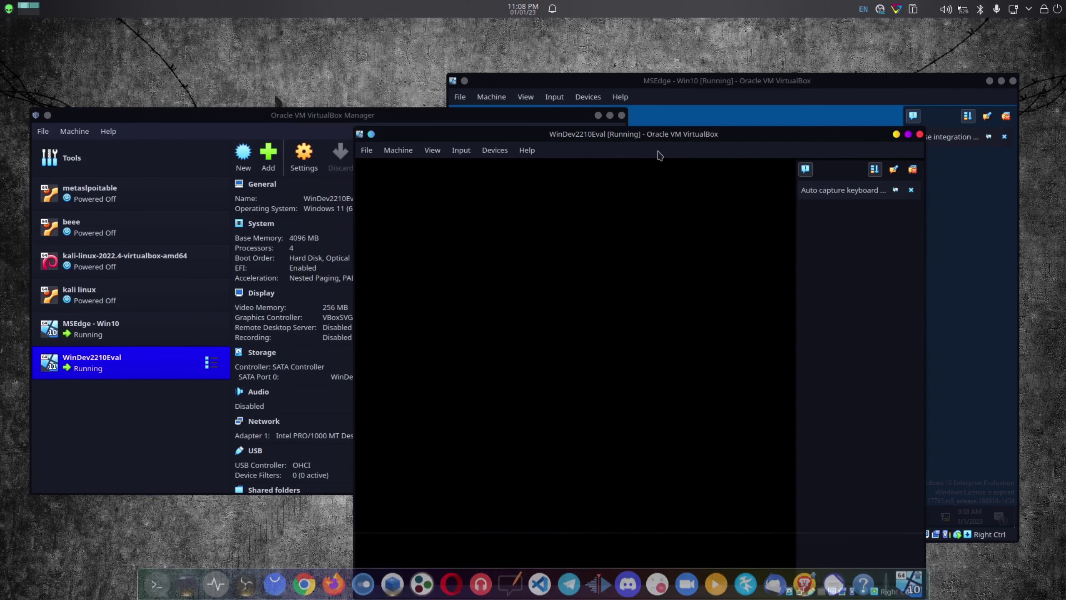
{"action": "left_click_drag", "start_coordinate": [660, 156], "coordinate": [501, 88]}
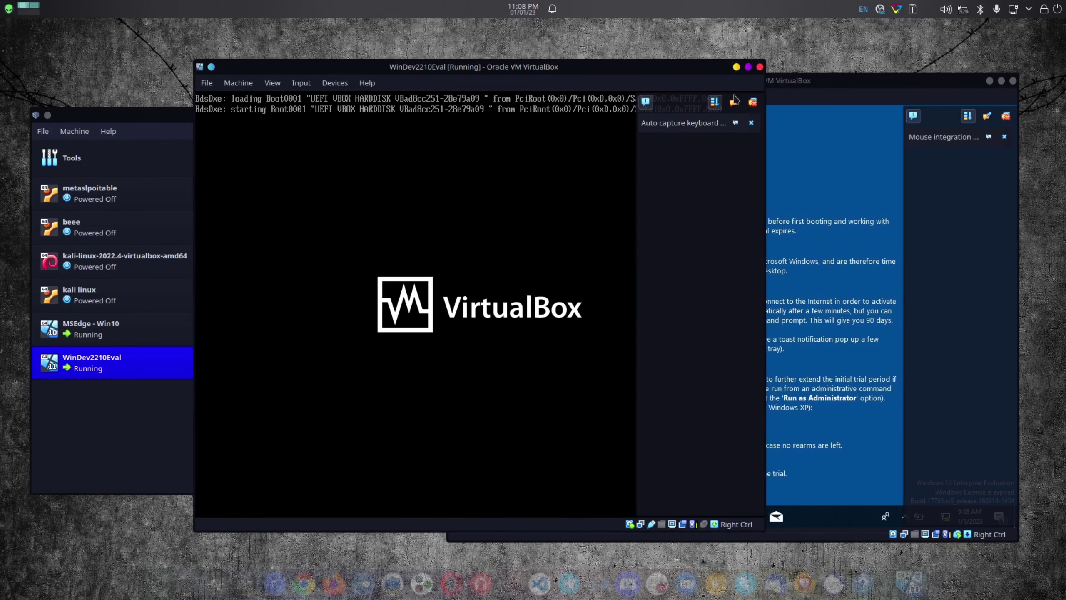
- Arrange the MSEdge - Win10 and WinDev2210Eval windows side by side, and maximize the WinDev2210Eval window
{"action": "left_click", "coordinate": [898, 240]}
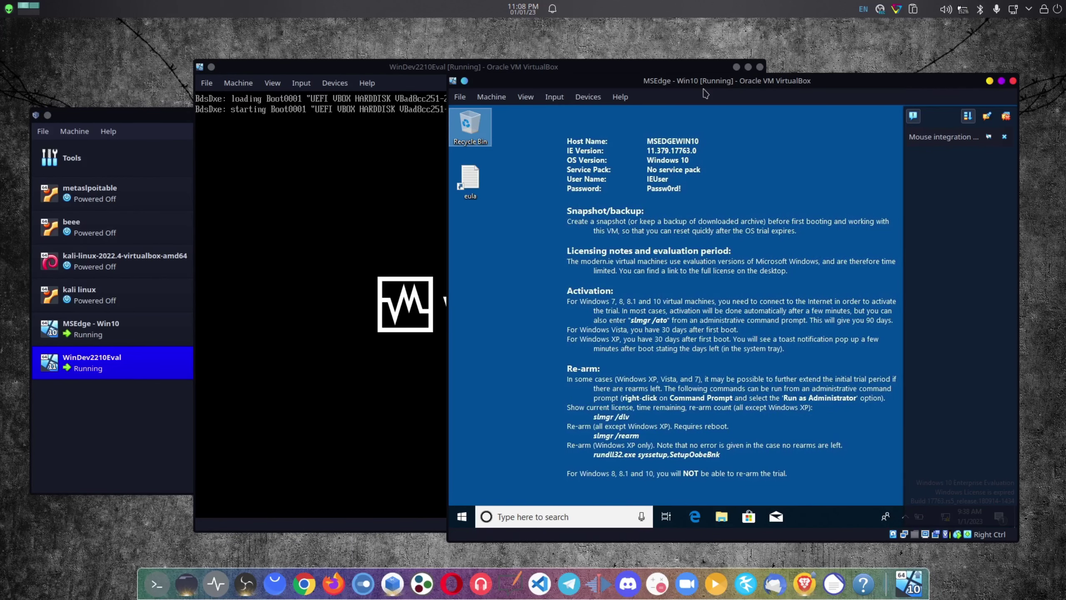
{"action": "left_click_drag", "start_coordinate": [704, 89], "coordinate": [759, 79]}
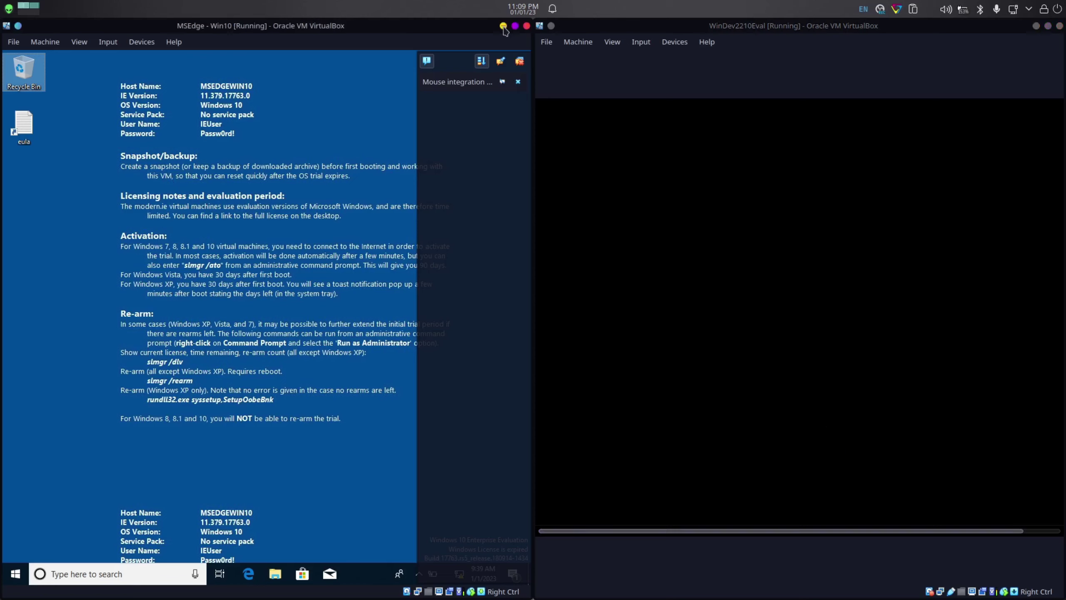
{"action": "left_click_drag", "start_coordinate": [877, 533], "coordinate": [887, 530]}
{"action": "double_click", "coordinate": [884, 27]}
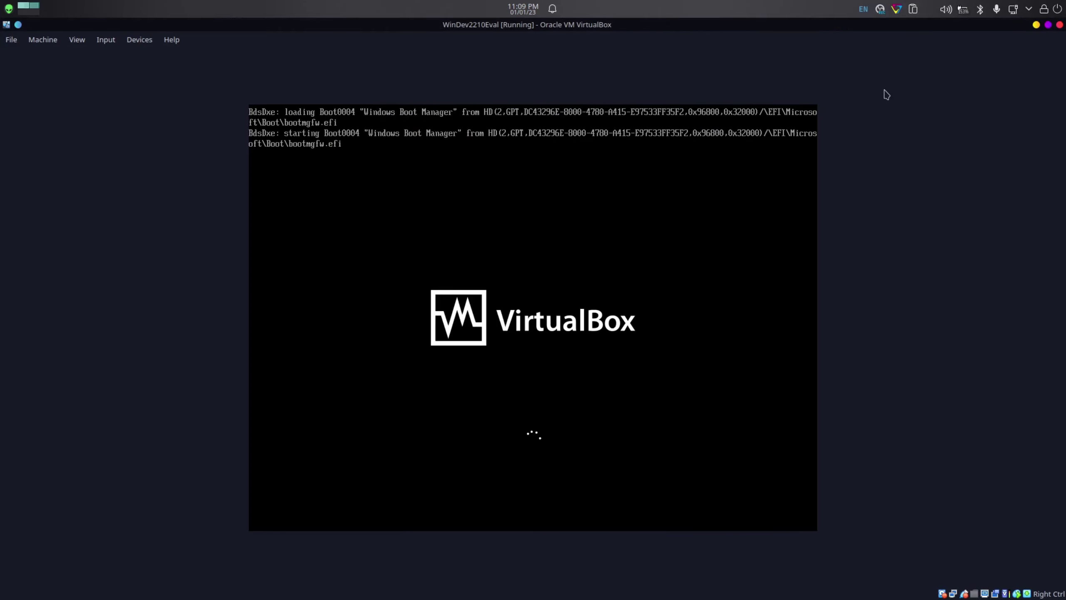